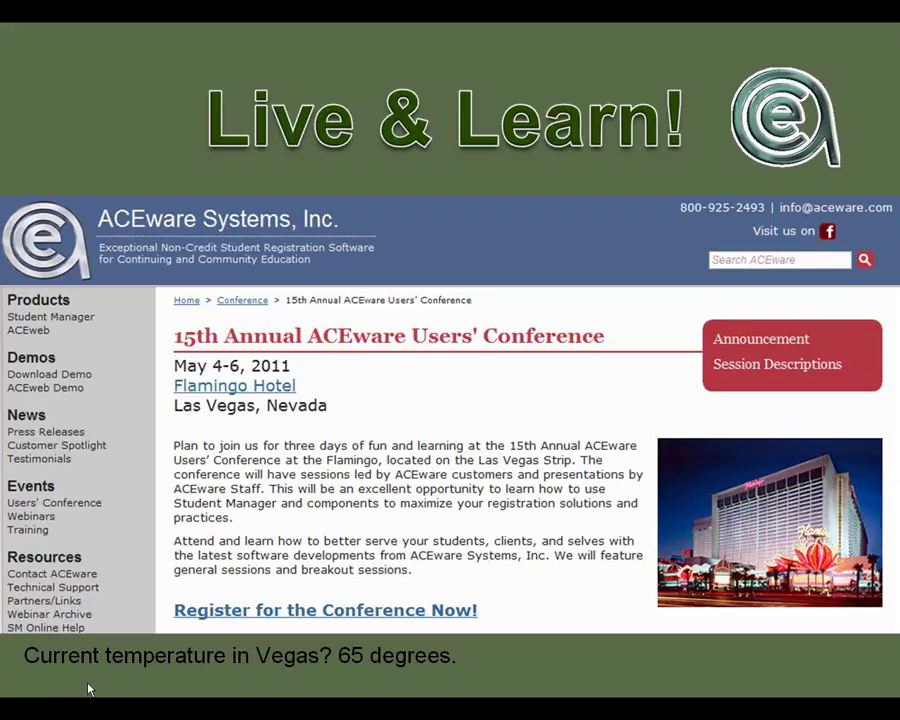
# - Return to the Holidays! title slide, then advance to the Live & Learn! conference slide
pyautogui.click(24, 682)
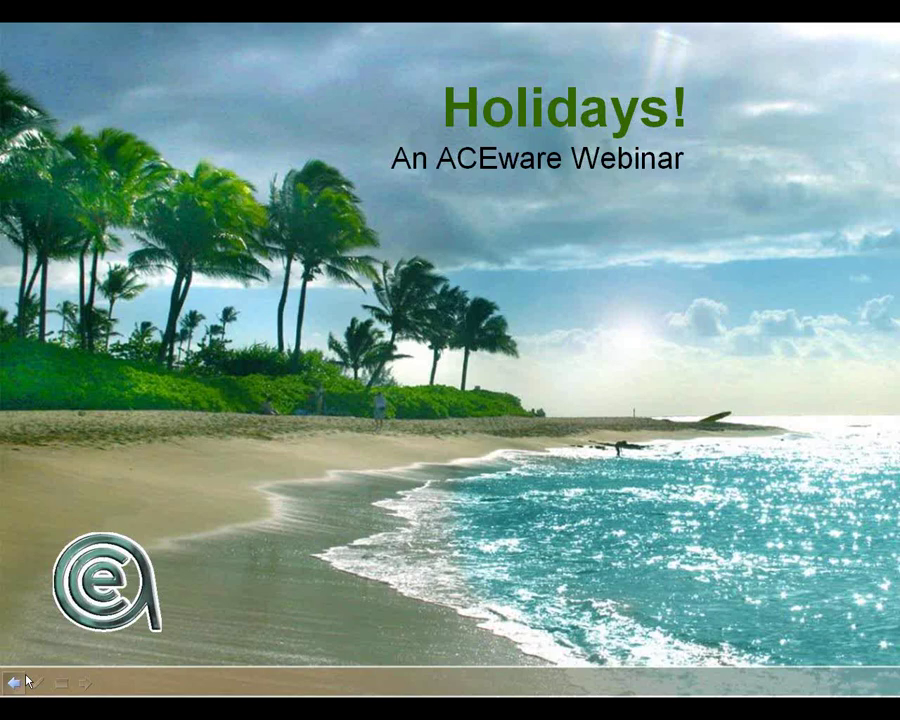
pyautogui.click(85, 683)
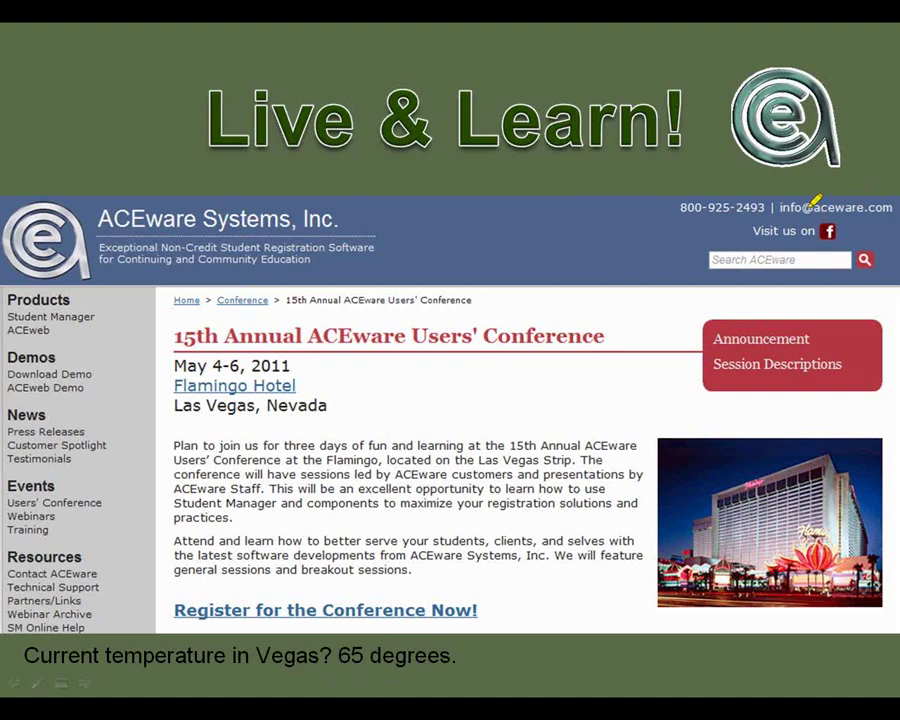
# - Circle the Register link area with the yellow highlighter and advance to the Today's schedule slide
pyautogui.moveTo(486, 566); pyautogui.dragTo(490, 552)
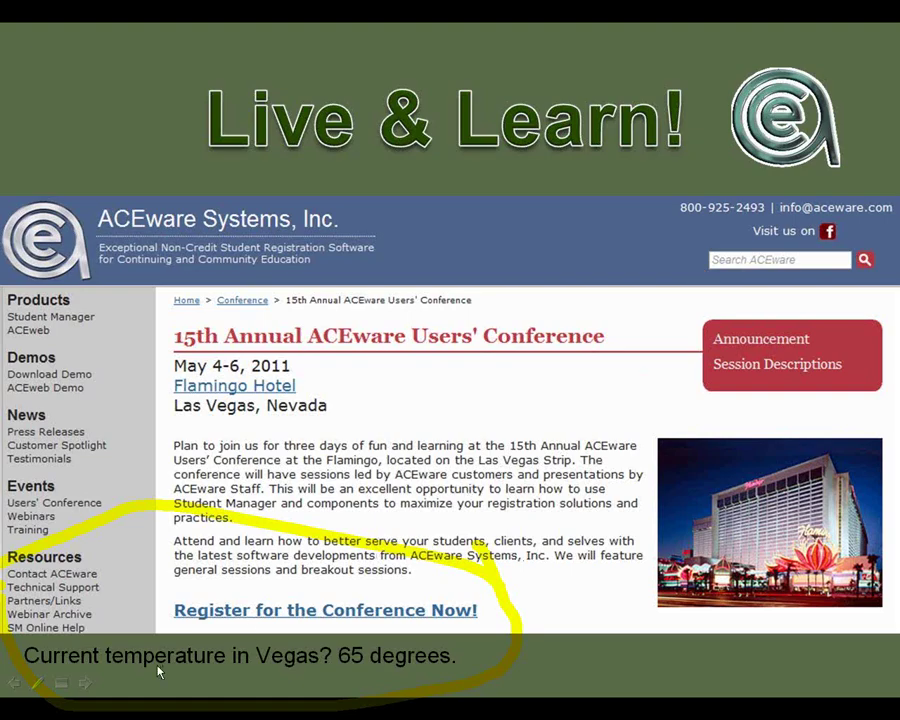
pyautogui.click(88, 685)
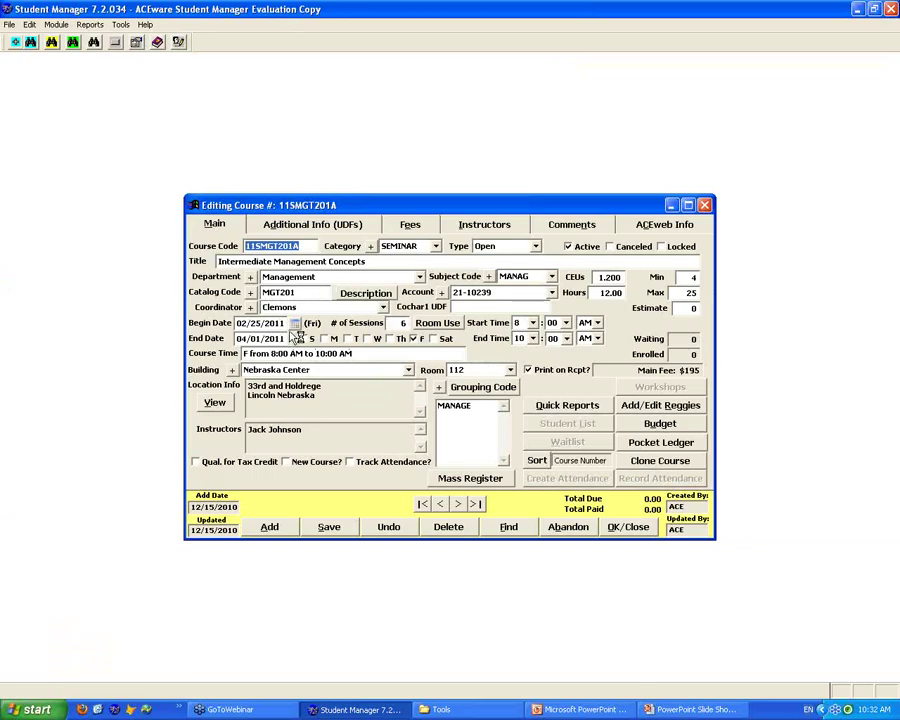
# - Search the course list for 2011 and open course 11WAPPDEVA for editing
pyautogui.click(413, 338)
pyautogui.click(509, 527)
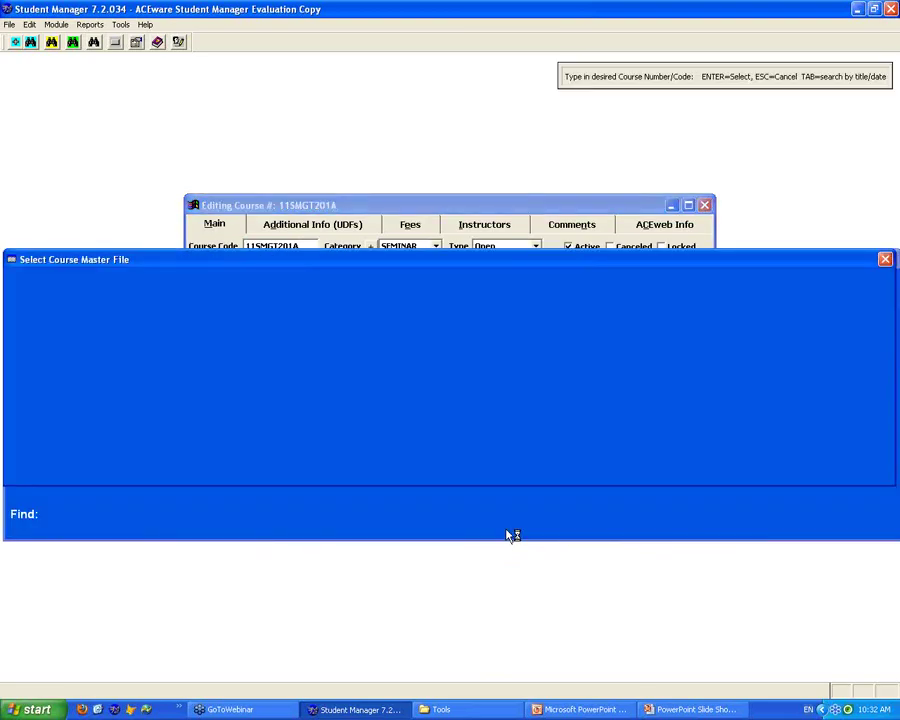
pyautogui.write('20')
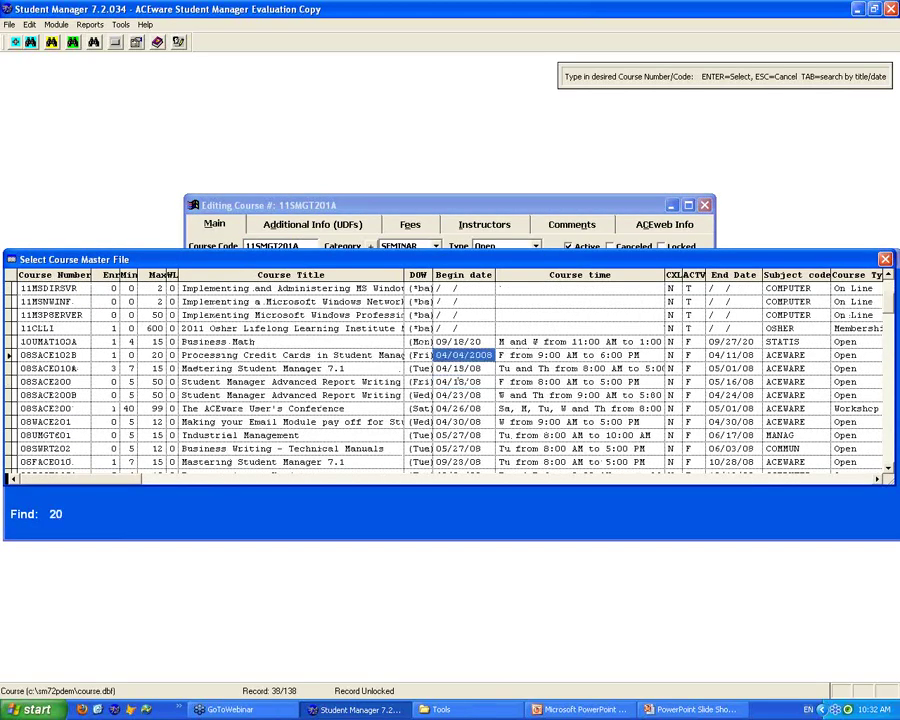
pyautogui.write('11')
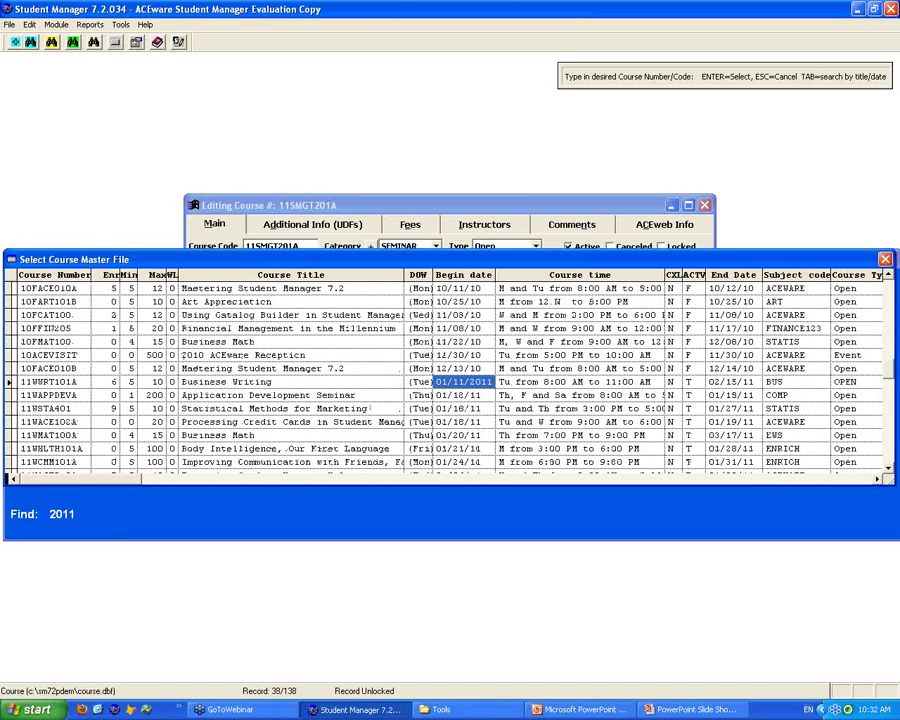
pyautogui.press('Down')
pyautogui.press('Return')
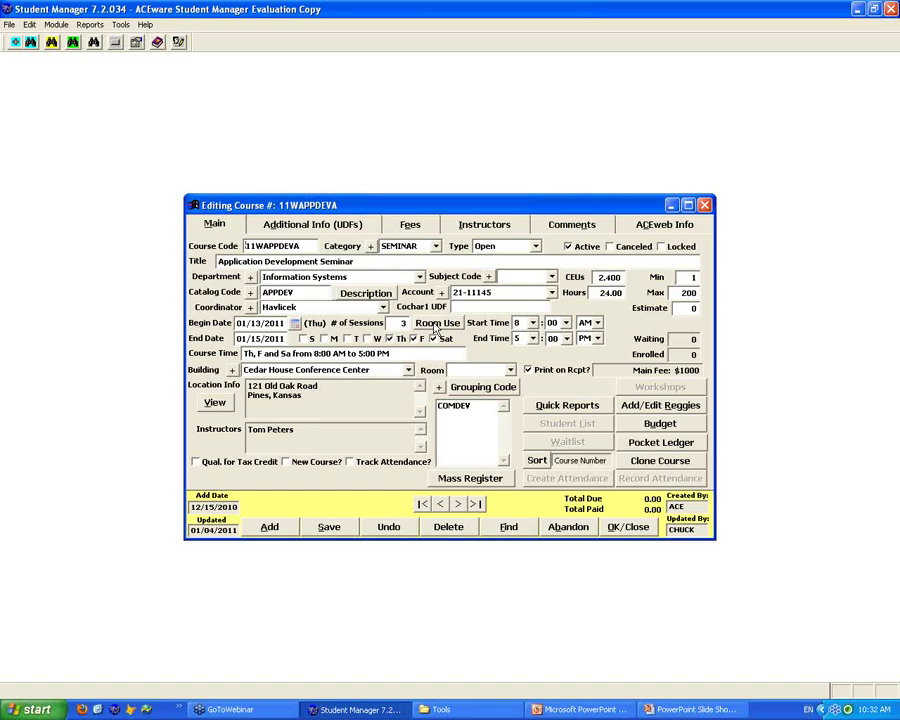
# - Review 11WAPPDEVA's three session dates and locations, then close the session list unchanged
pyautogui.click(436, 325)
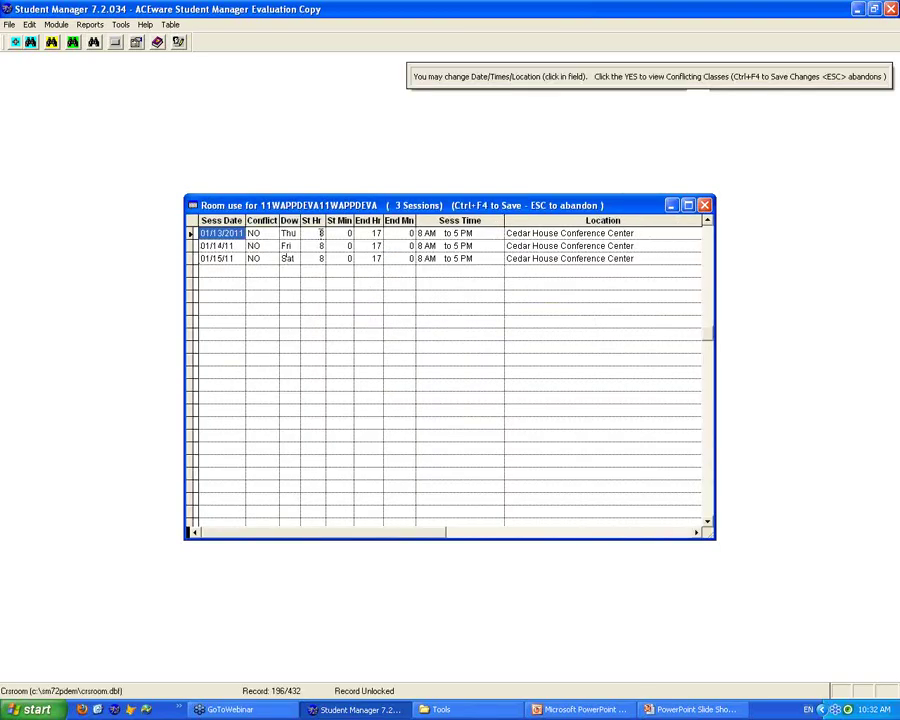
pyautogui.click(704, 204)
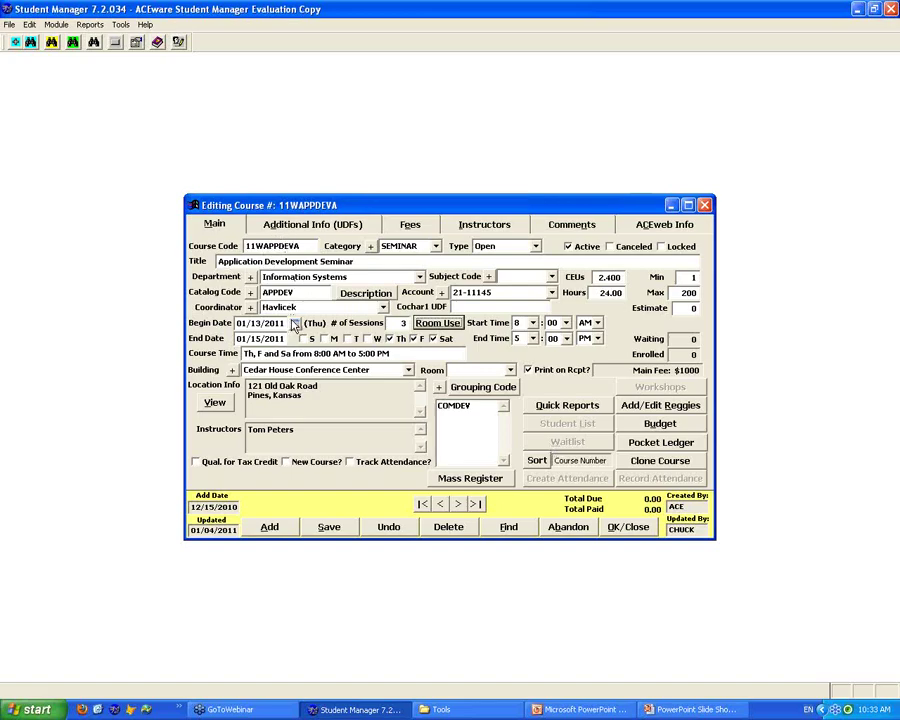
# - Save and close 11WAPPDEVA, then open the 01/17/2011 Martin Luther King's Birthday holiday
pyautogui.click(628, 527)
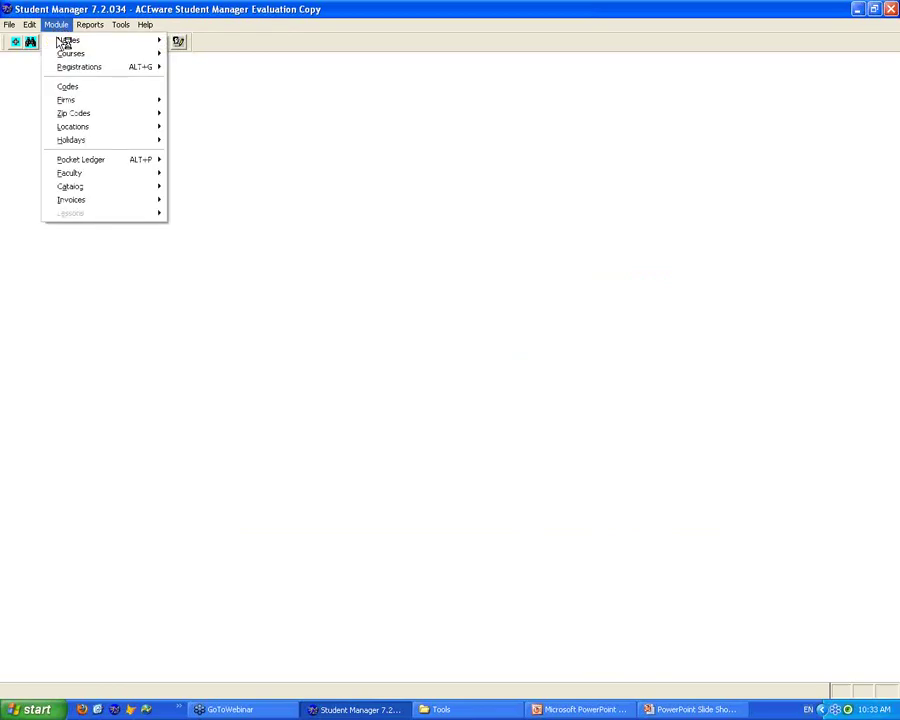
pyautogui.moveTo(67, 143)
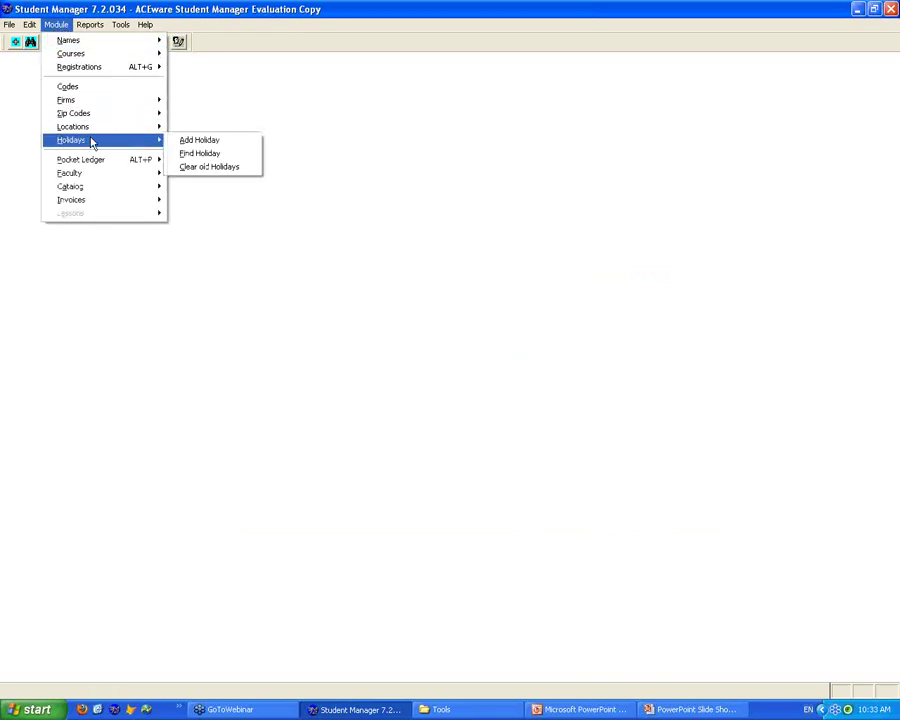
pyautogui.click(200, 154)
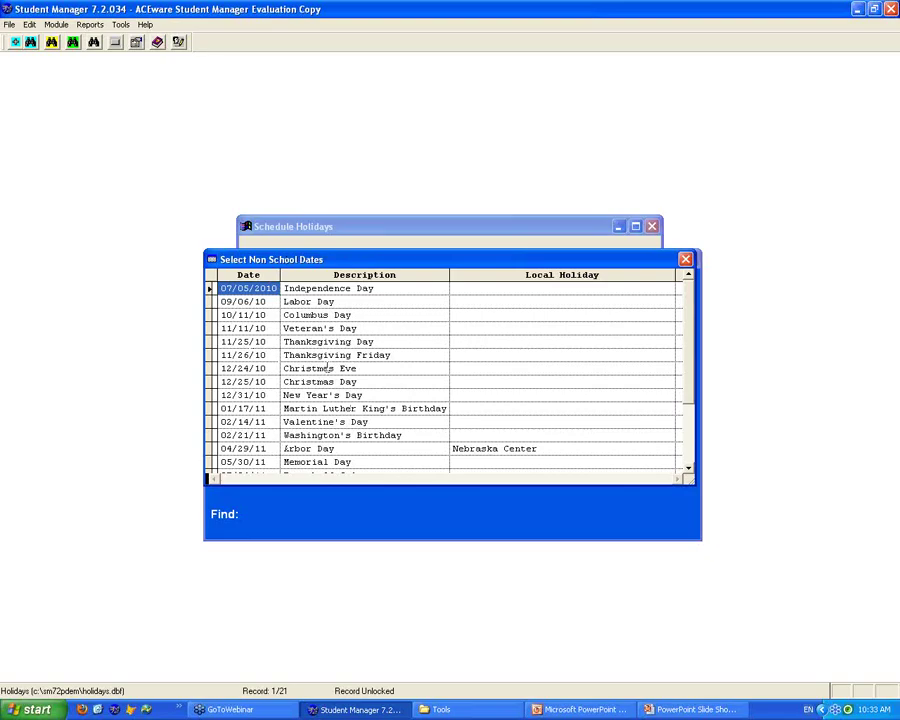
pyautogui.click(250, 408)
pyautogui.doubleClick(250, 408)
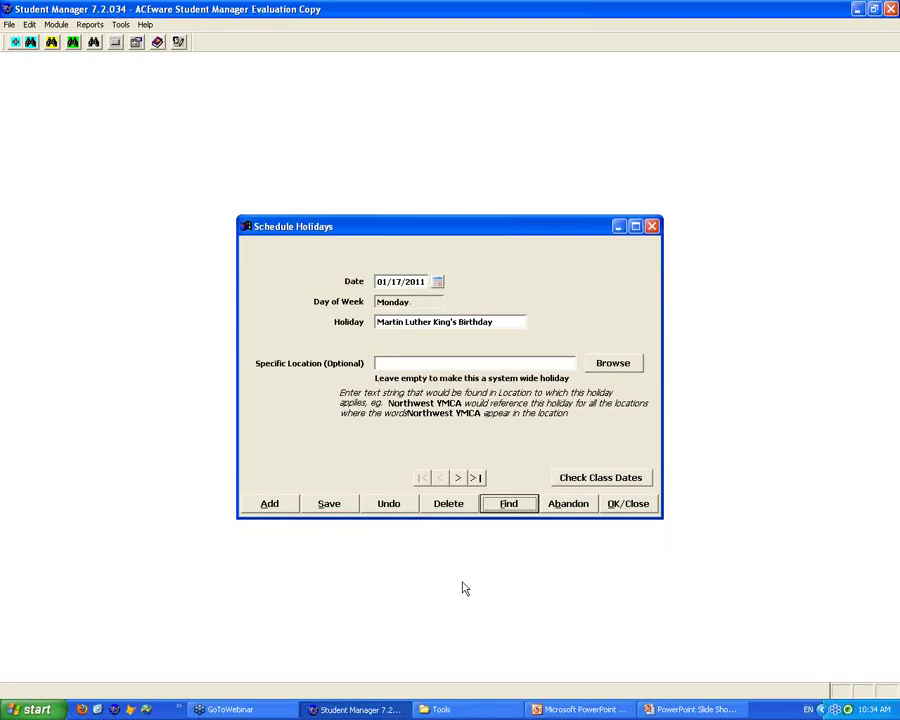
pyautogui.click(704, 711)
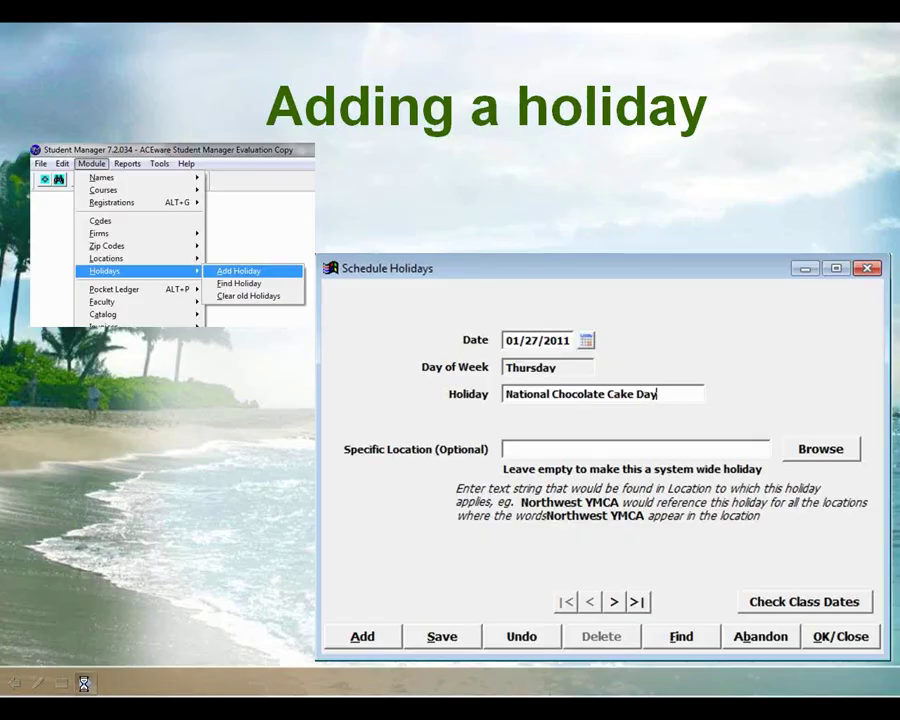
# - Advance the slide show to the 'Considering closing the place and heading for Vegas?' slide
pyautogui.click(84, 683)
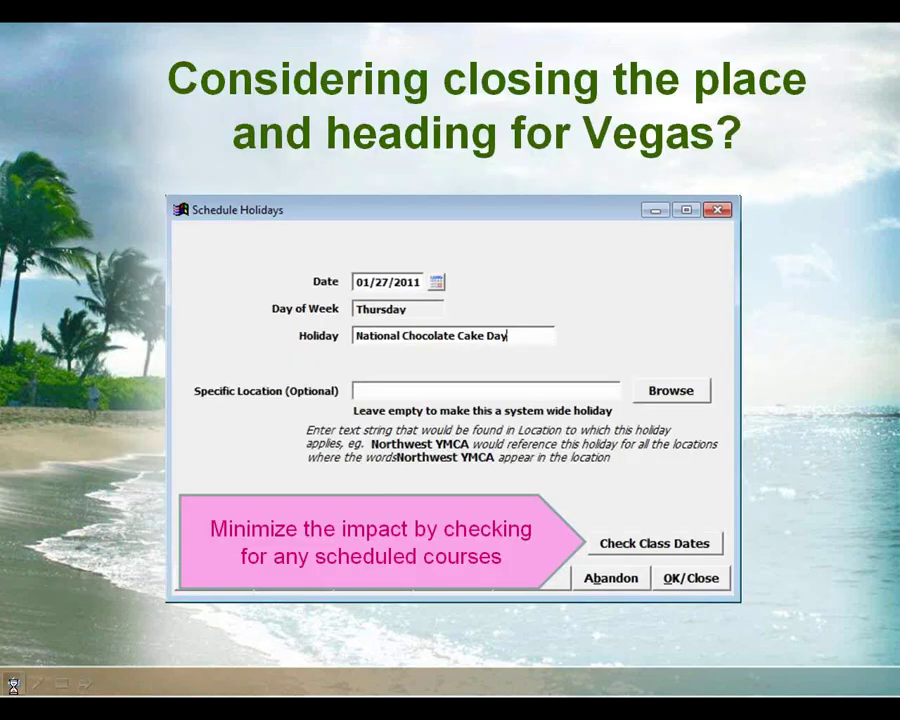
# - Open the 04/29/2011 Nebraska Center Arbor Day holiday, glancing at Memorial Day before returning
pyautogui.click(14, 685)
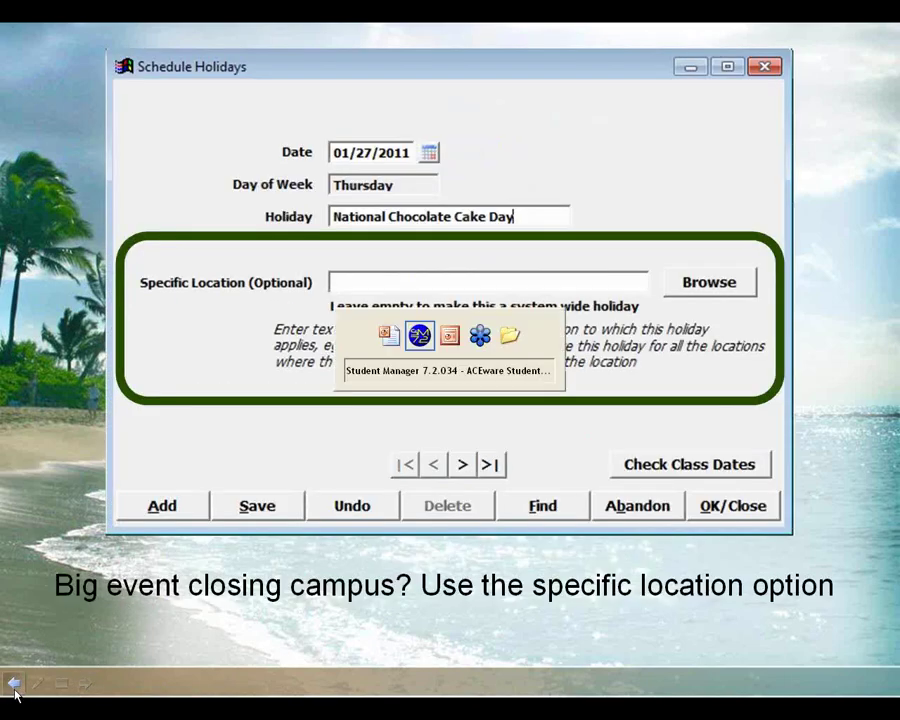
pyautogui.hotkey('alt', 'Tab')
pyautogui.click(490, 505)
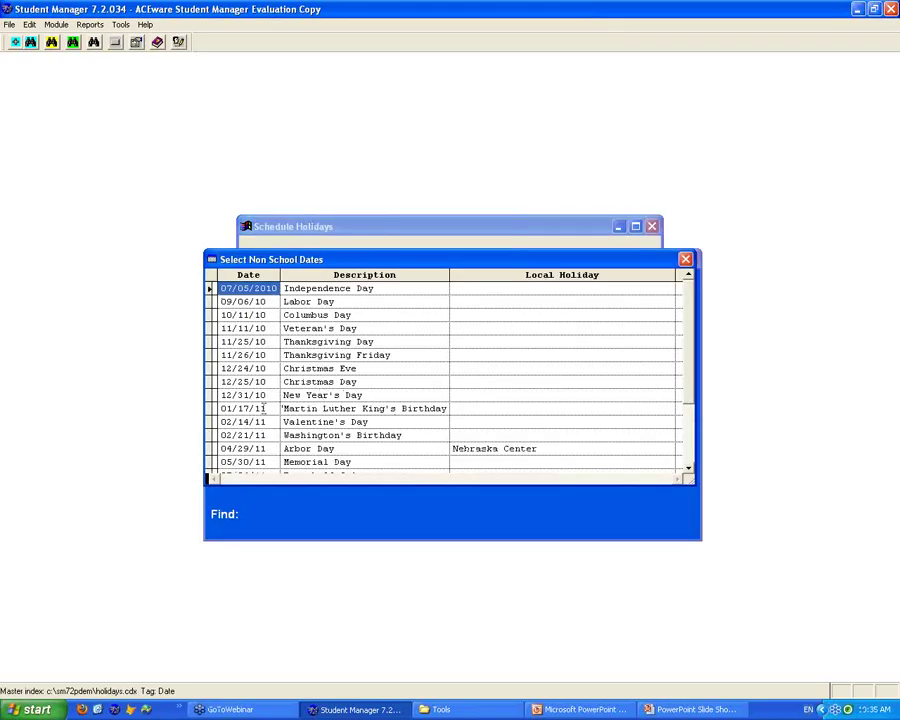
pyautogui.click(249, 448)
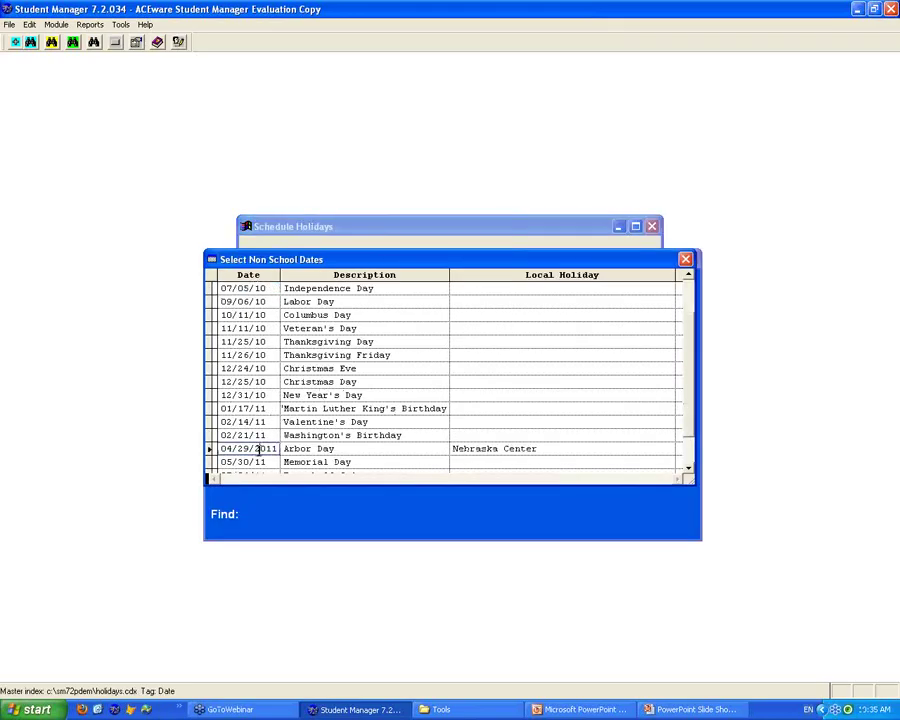
pyautogui.press('Return')
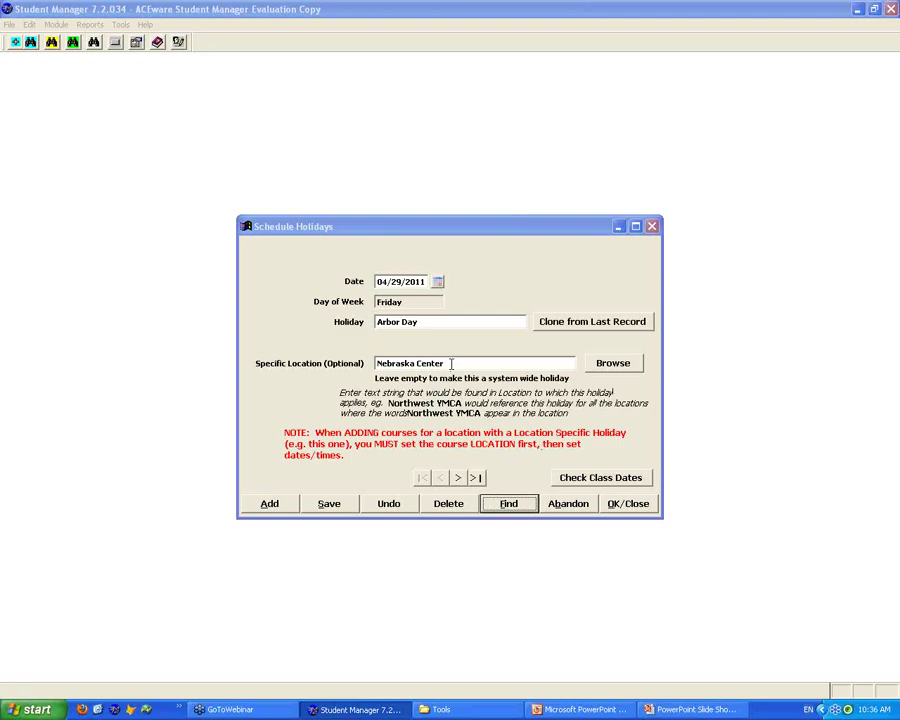
pyautogui.click(458, 479)
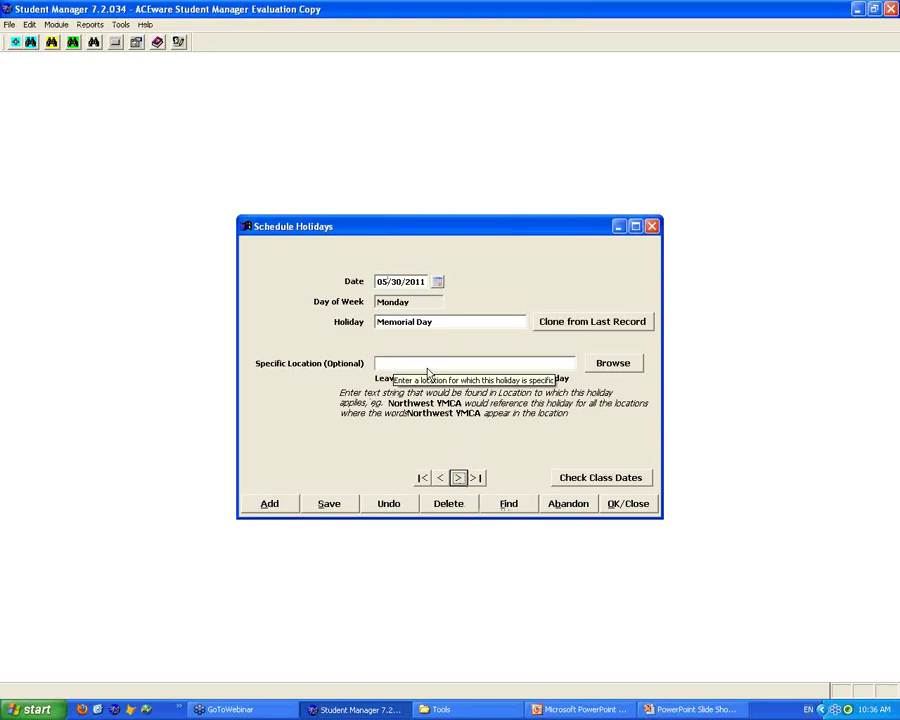
pyautogui.click(440, 478)
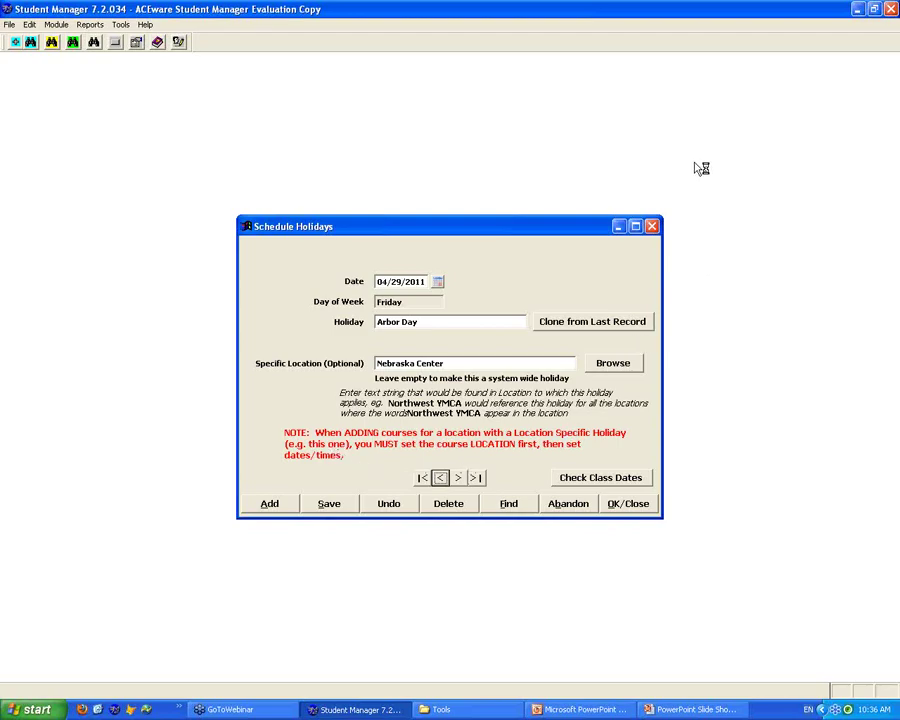
pyautogui.moveTo(405, 413)
pyautogui.mouseDown()
pyautogui.moveTo(526, 418)
pyautogui.moveTo(267, 432)
pyautogui.moveTo(500, 456)
pyautogui.moveTo(645, 420)
pyautogui.mouseUp()
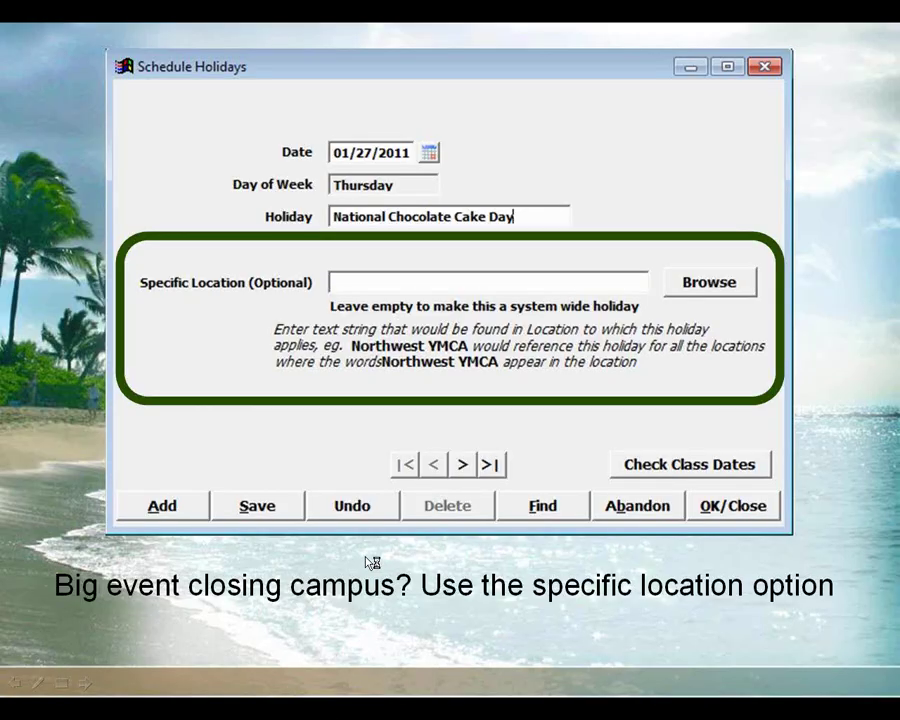
# - Switch from PowerPoint back to the Student Manager window
pyautogui.hotkey('alt', 'Tab')
pyautogui.hotkey('alt', 'Tab')
pyautogui.hotkey('alt', 'Tab')
pyautogui.hotkey('alt', 'Tab')
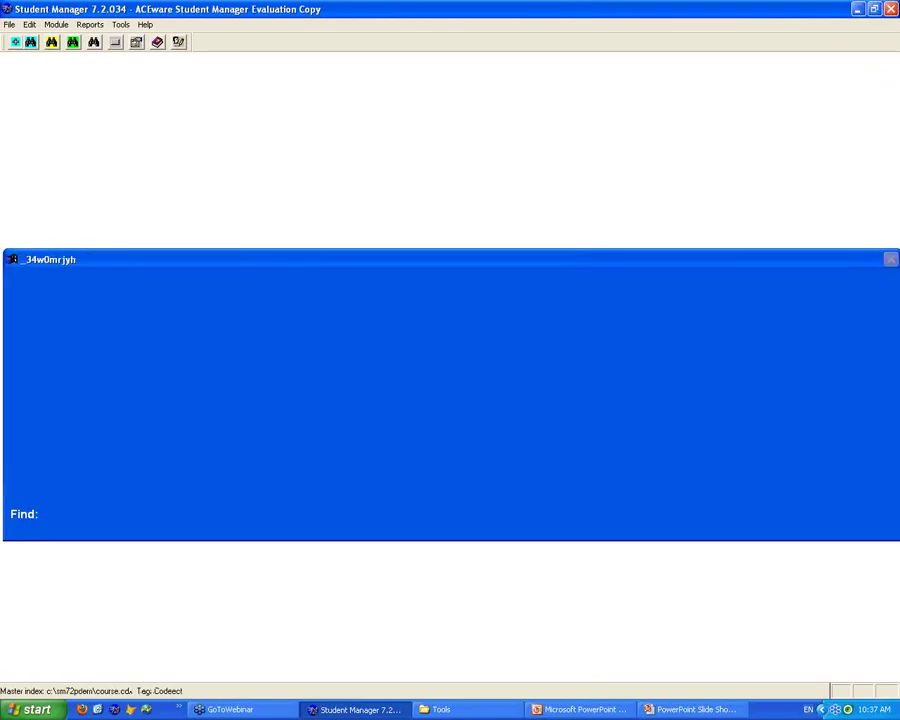
# - Start a new blank course record with course code 11SARBOR
pyautogui.press('Return')
pyautogui.click(269, 530)
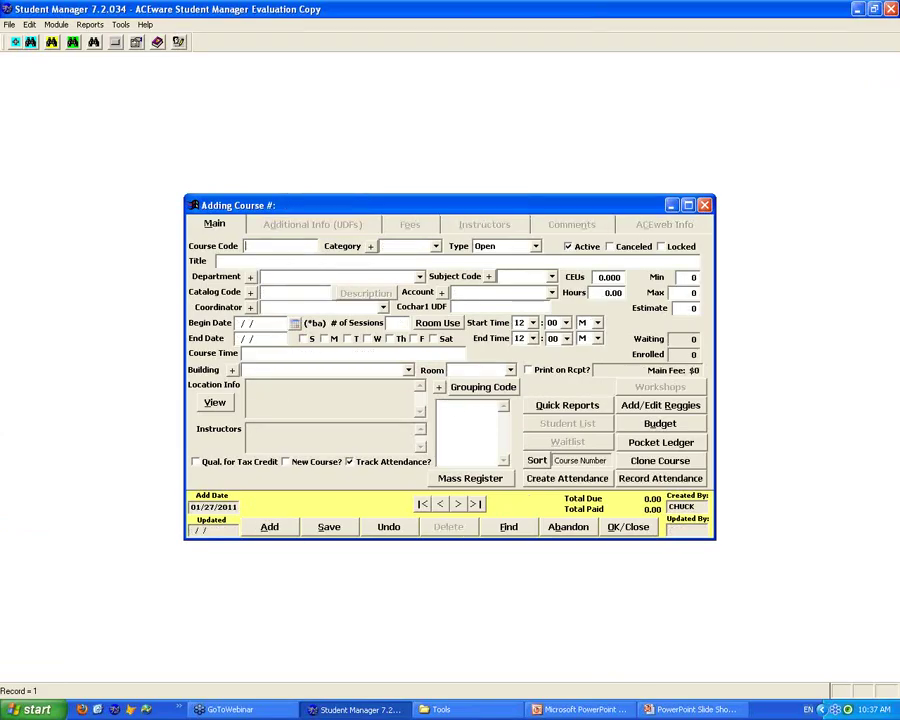
pyautogui.moveTo(590, 209); pyautogui.dragTo(548, 184)
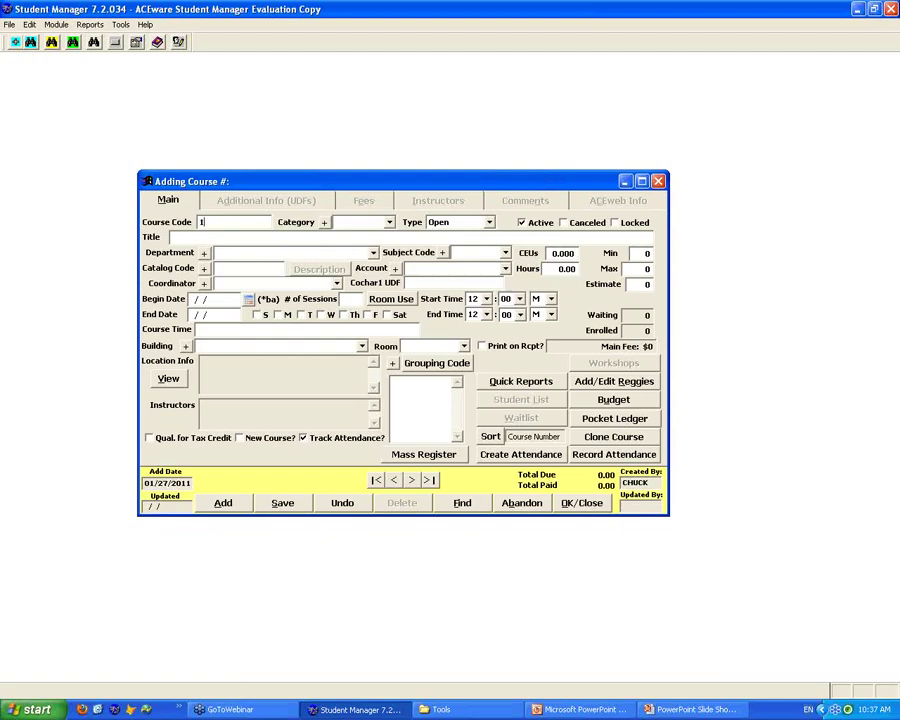
pyautogui.write('115')
pyautogui.write('ARBOR')
pyautogui.press('Tab')
# - Set the course category to SEMINAR and the title to 'Arbor Day Test'
pyautogui.write('OLLI')
pyautogui.press('Down')
pyautogui.press('Tab')
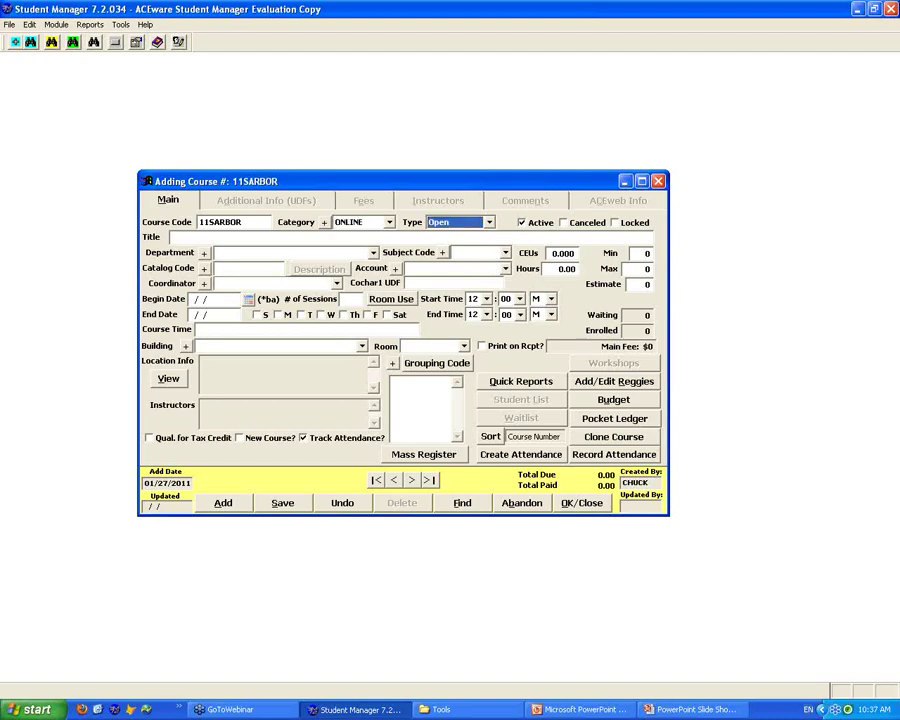
pyautogui.click(365, 222)
pyautogui.click(370, 300)
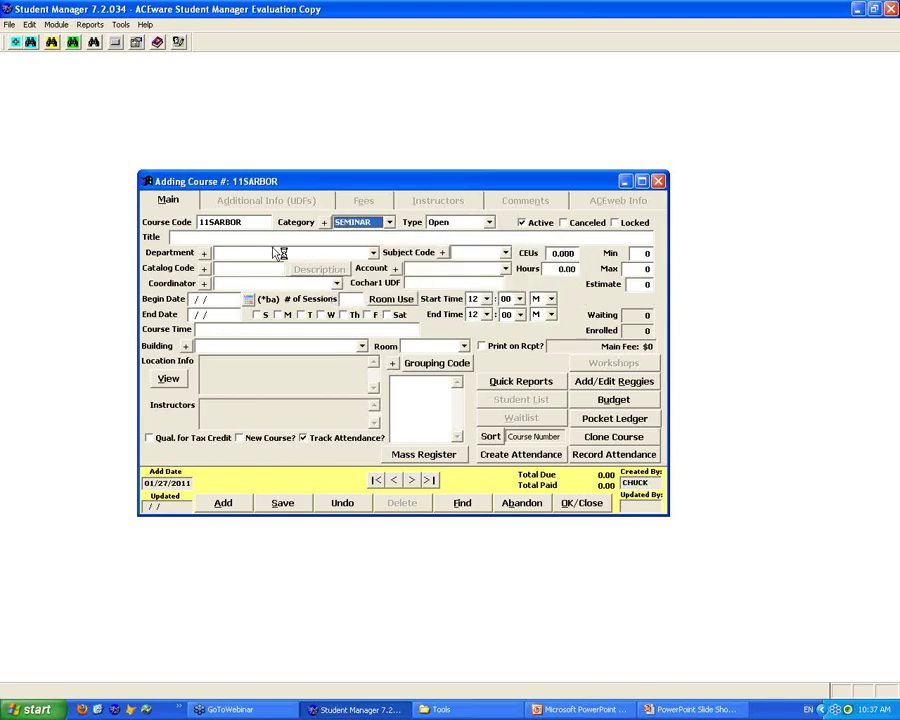
pyautogui.write('Arbro')
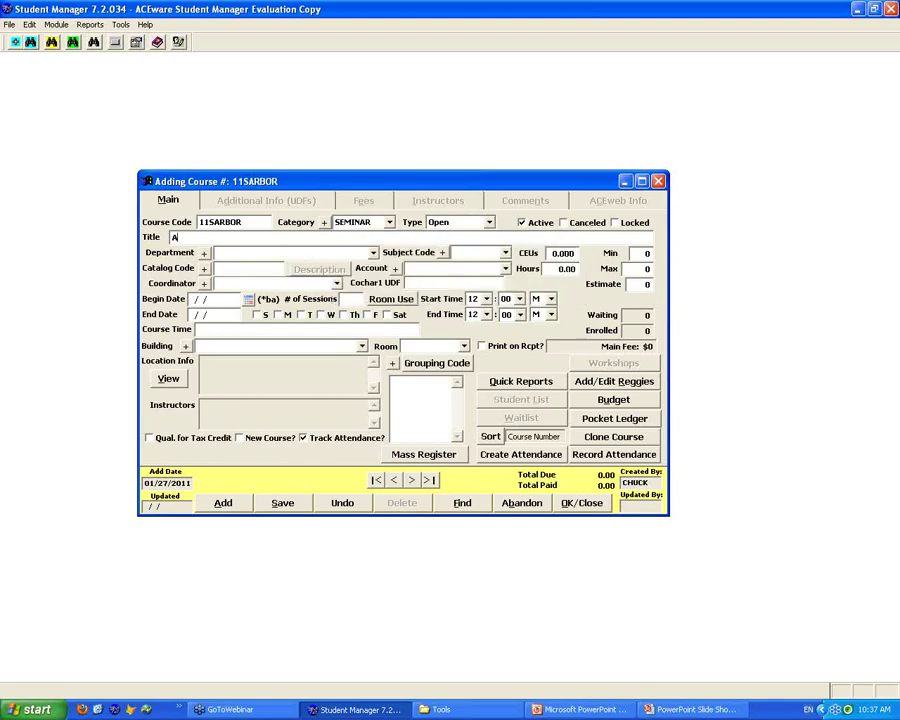
pyautogui.press('BackSpace')
pyautogui.press('BackSpace')
pyautogui.write('or Day Test')
pyautogui.press('Tab')
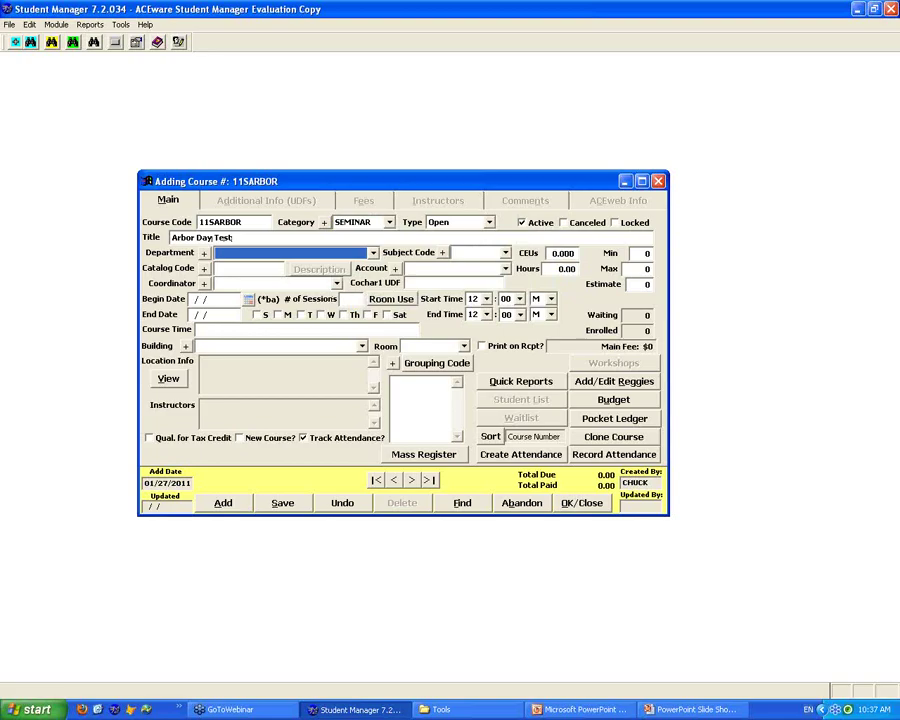
# - Choose Communication as the department and COMMUN as the subject code
pyautogui.click(372, 253)
pyautogui.click(300, 275)
pyautogui.click(505, 253)
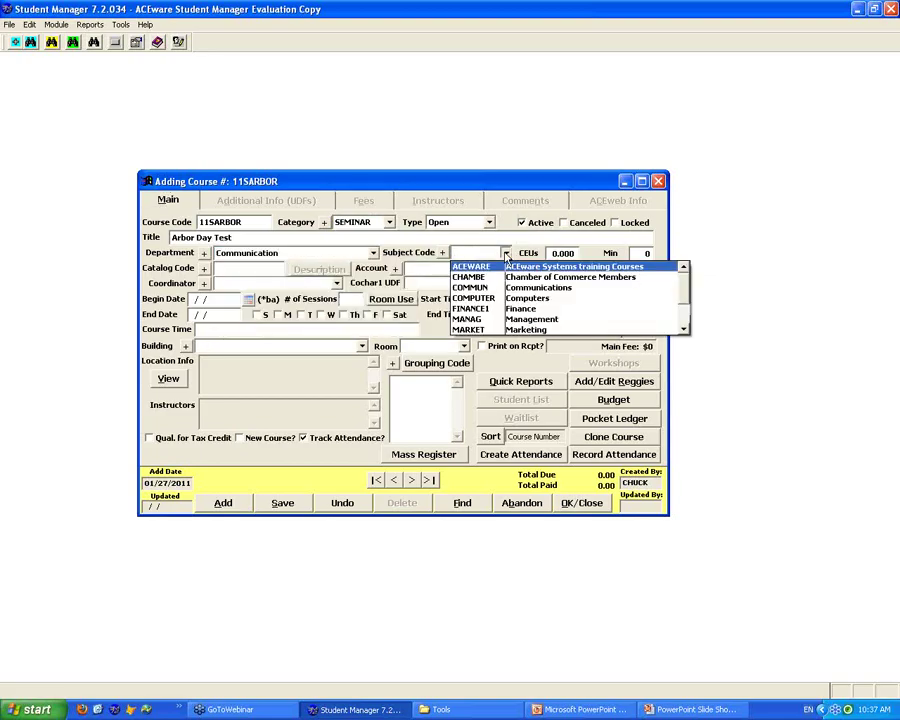
pyautogui.click(502, 289)
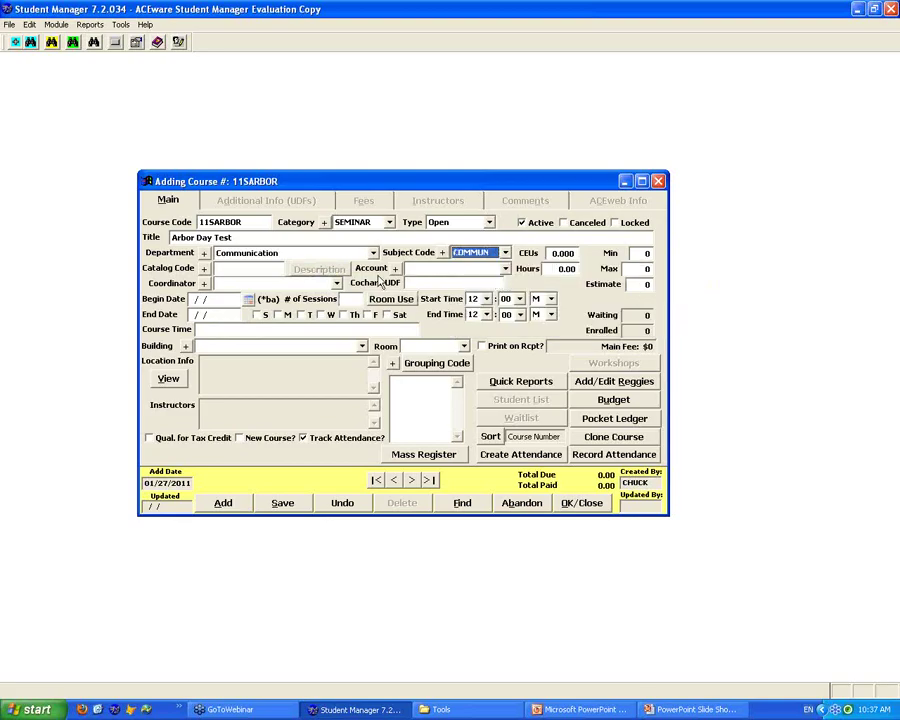
# - Set building Nebraska Center and room Beatrice, confirming both room-use updates
pyautogui.click(362, 347)
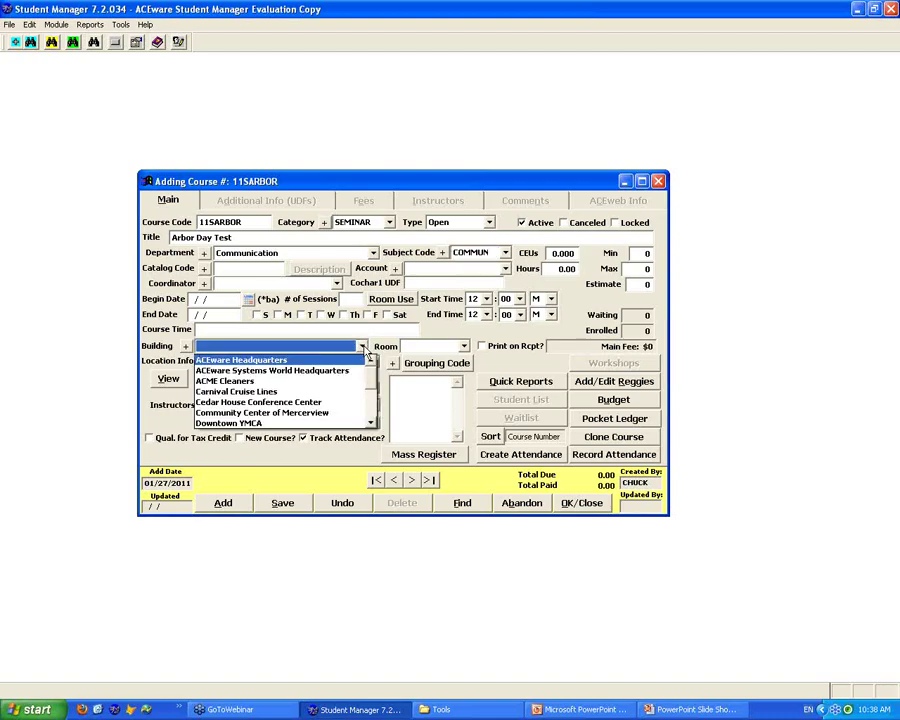
pyautogui.press('n')
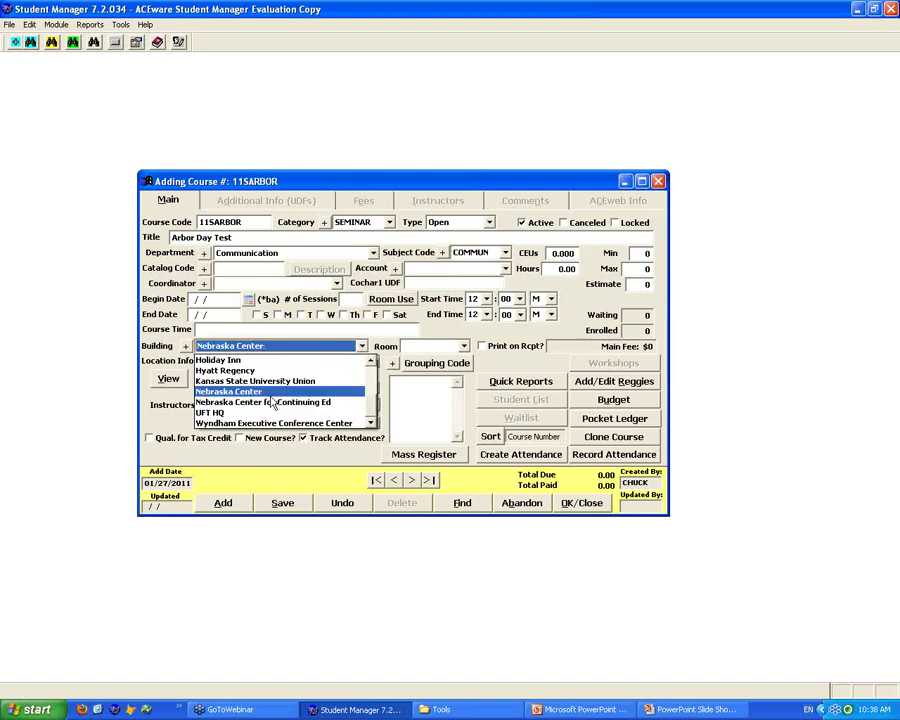
pyautogui.click(240, 391)
pyautogui.click(424, 397)
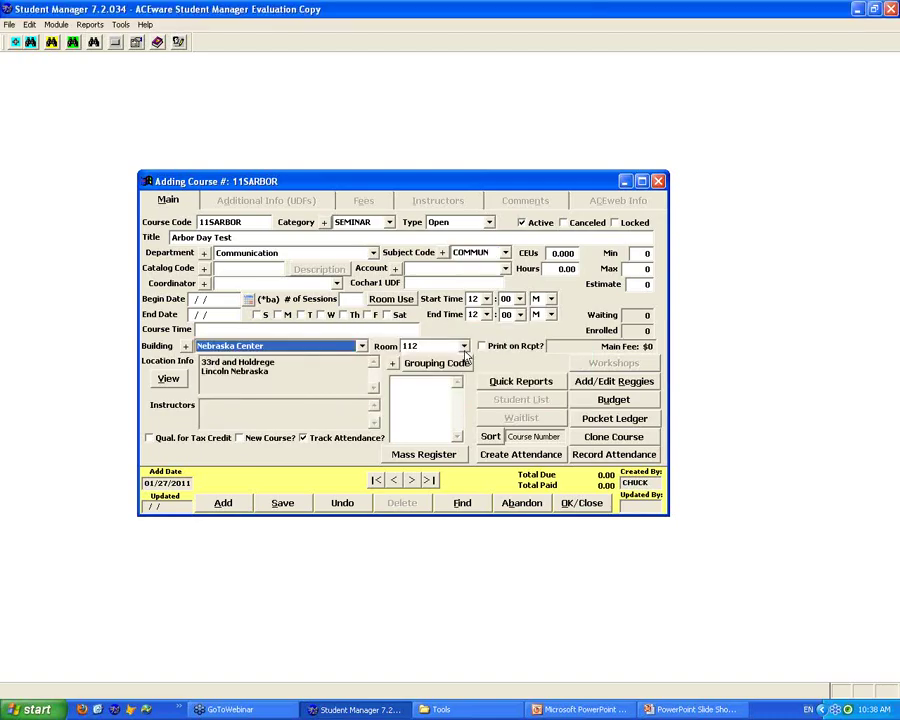
pyautogui.click(464, 347)
pyautogui.click(458, 370)
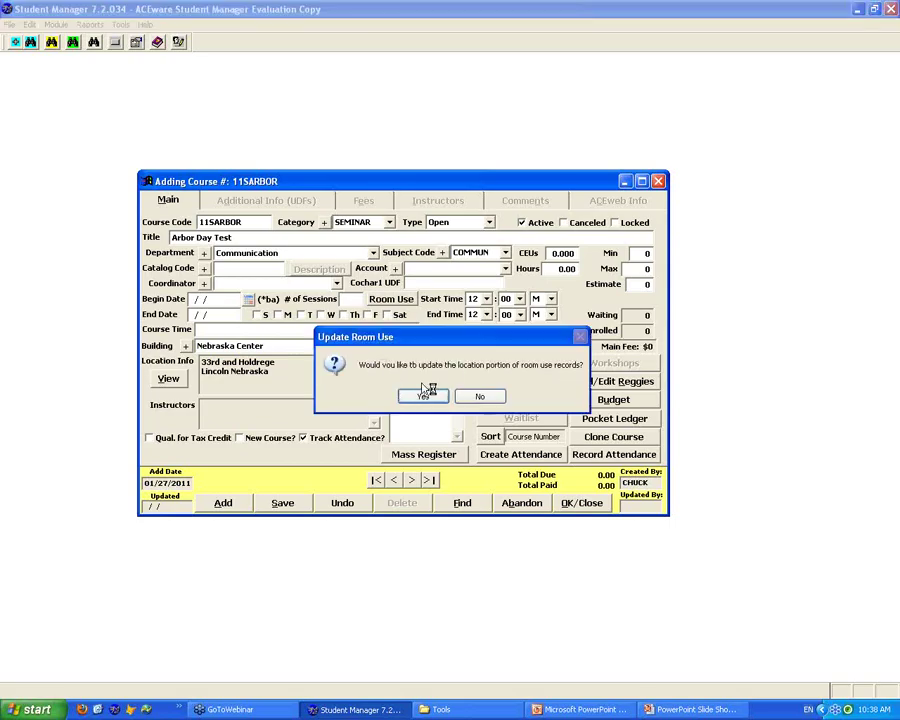
pyautogui.click(432, 394)
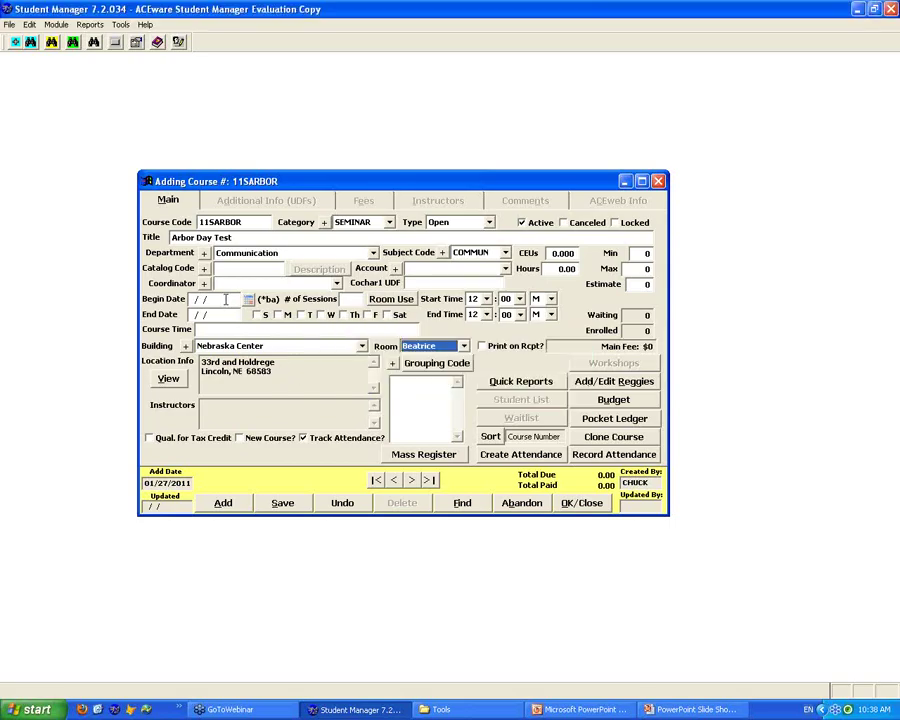
pyautogui.press('Tab')
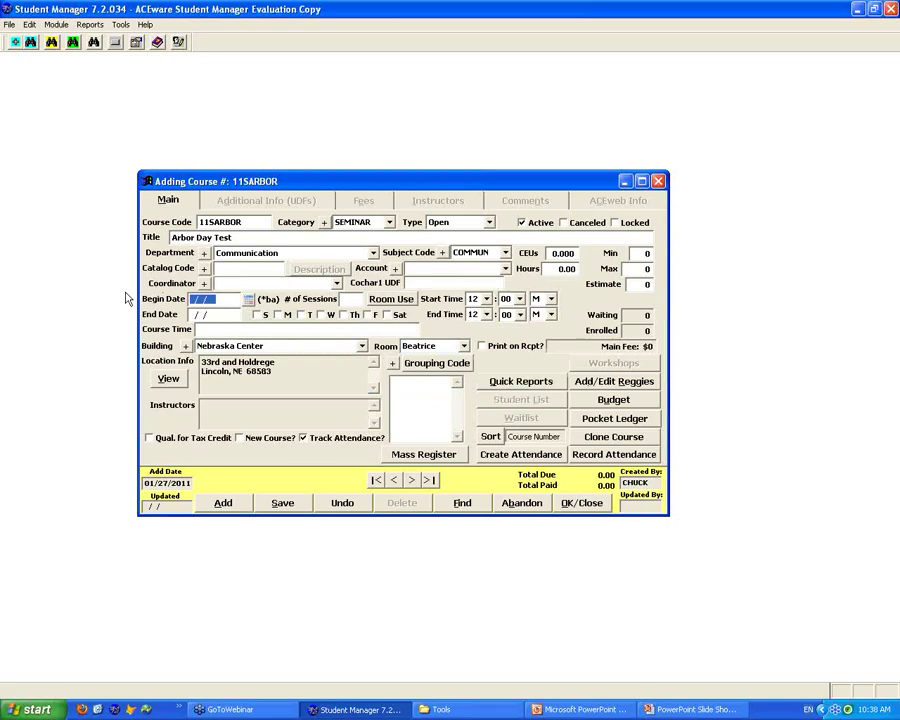
# - Pick April 22, 2011 as the course begin date from the calendar
pyautogui.click(248, 299)
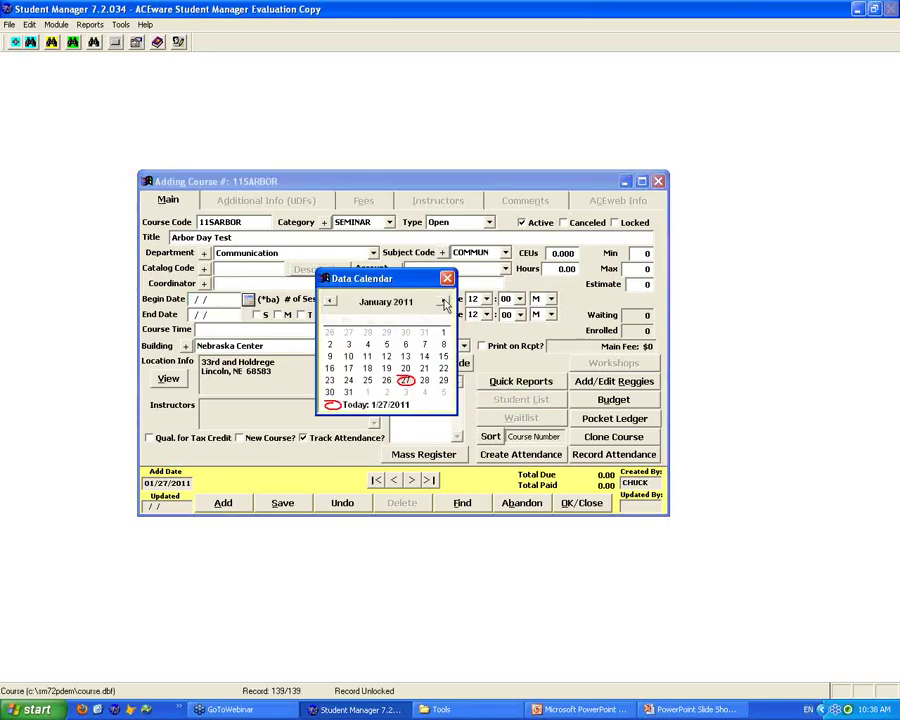
pyautogui.click(444, 301)
pyautogui.click(446, 302)
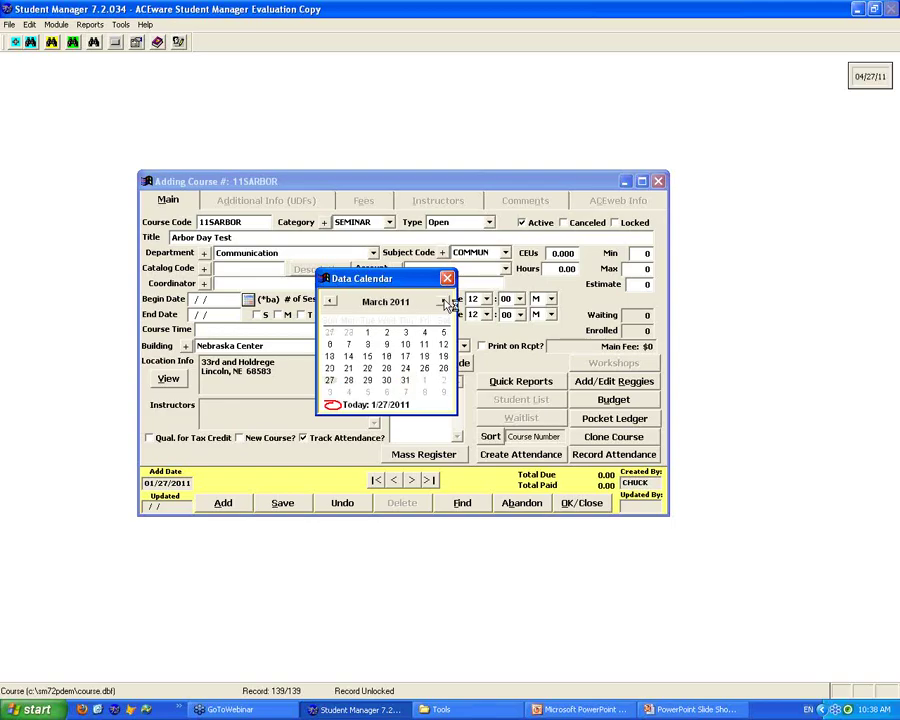
pyautogui.click(446, 302)
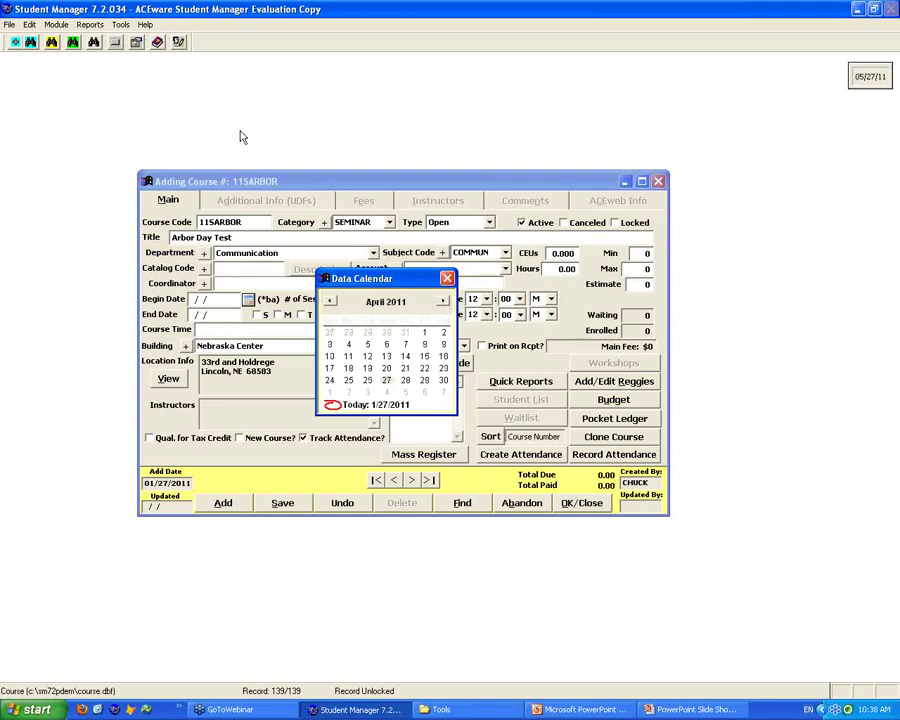
pyautogui.click(425, 358)
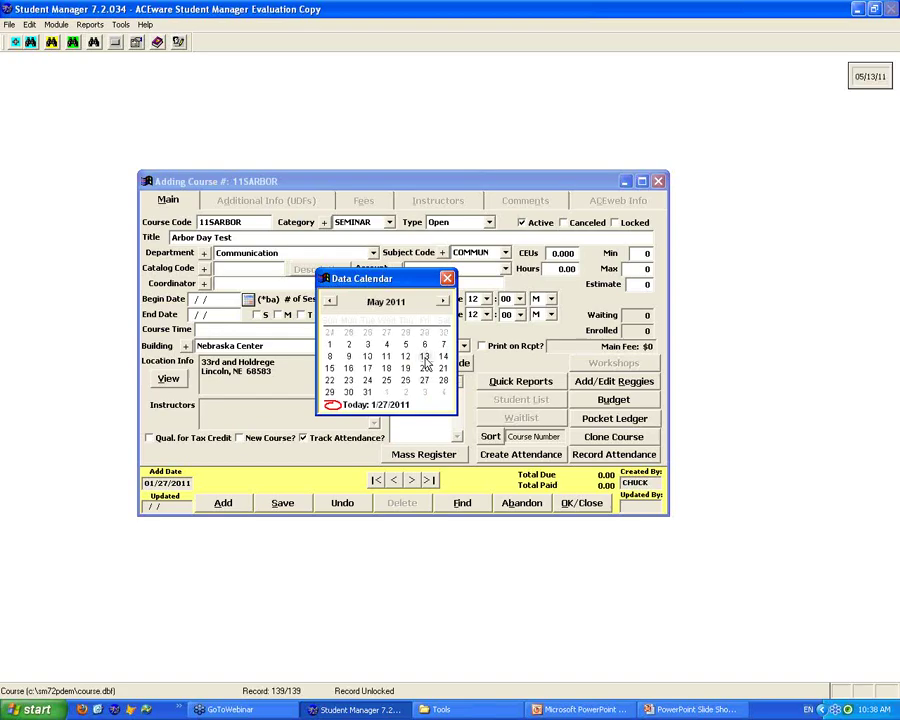
pyautogui.click(333, 304)
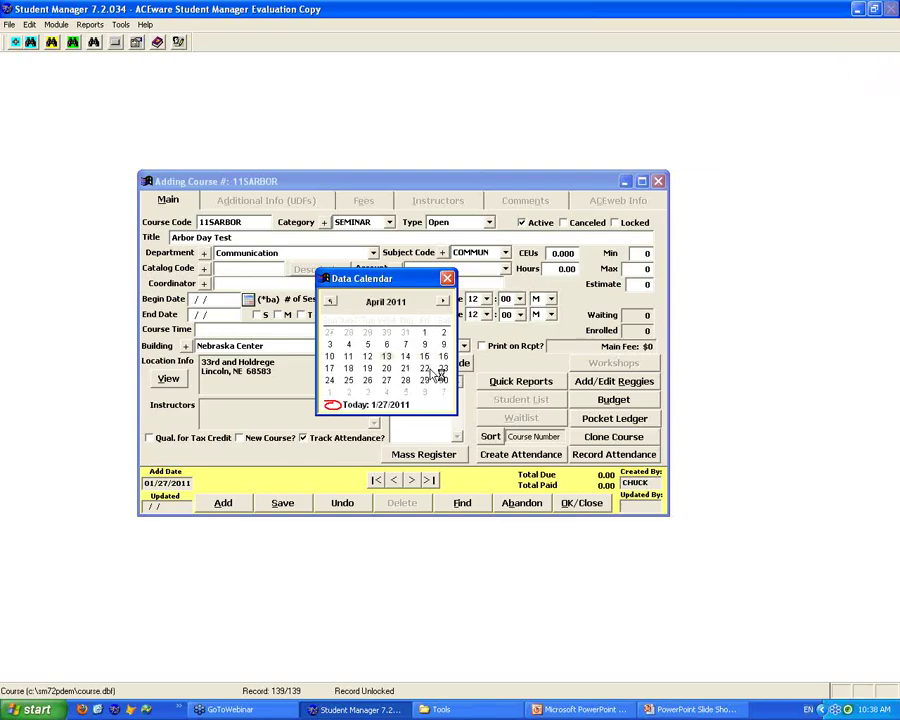
pyautogui.click(428, 369)
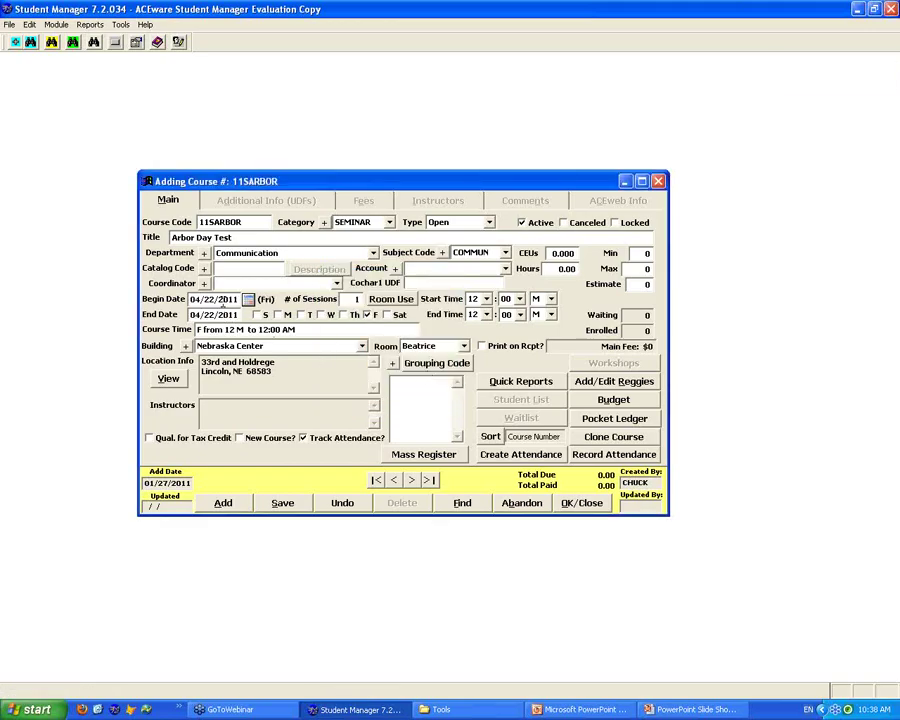
# - Set the number of sessions to 4 and save the course
pyautogui.click(350, 299)
pyautogui.write('4')
pyautogui.click(284, 503)
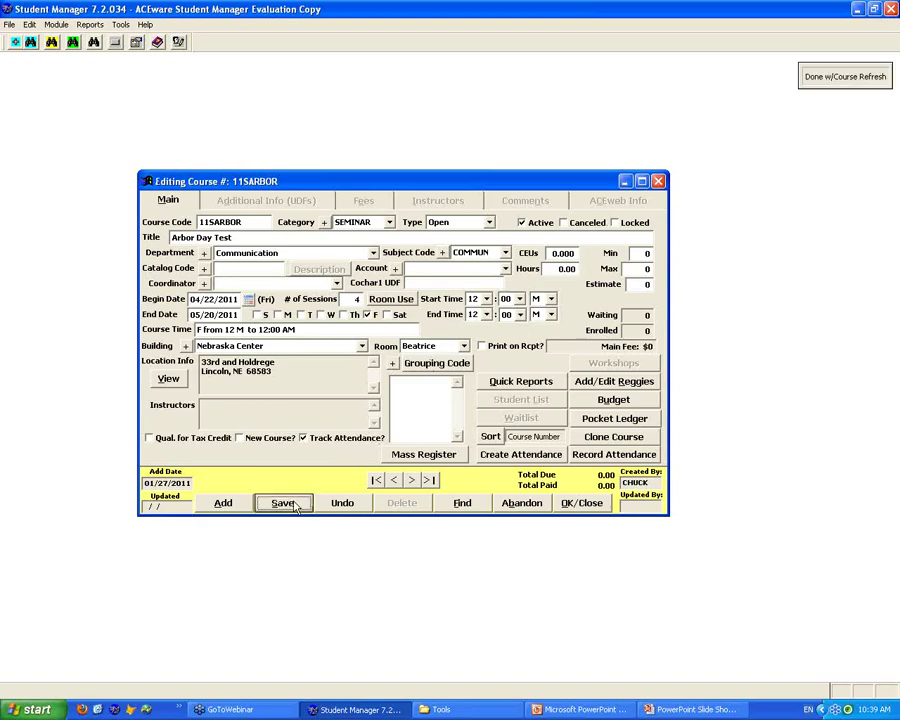
# - Review the room-use sessions 04/22, 05/06, 05/13 and 05/20, then close the list
pyautogui.click(392, 302)
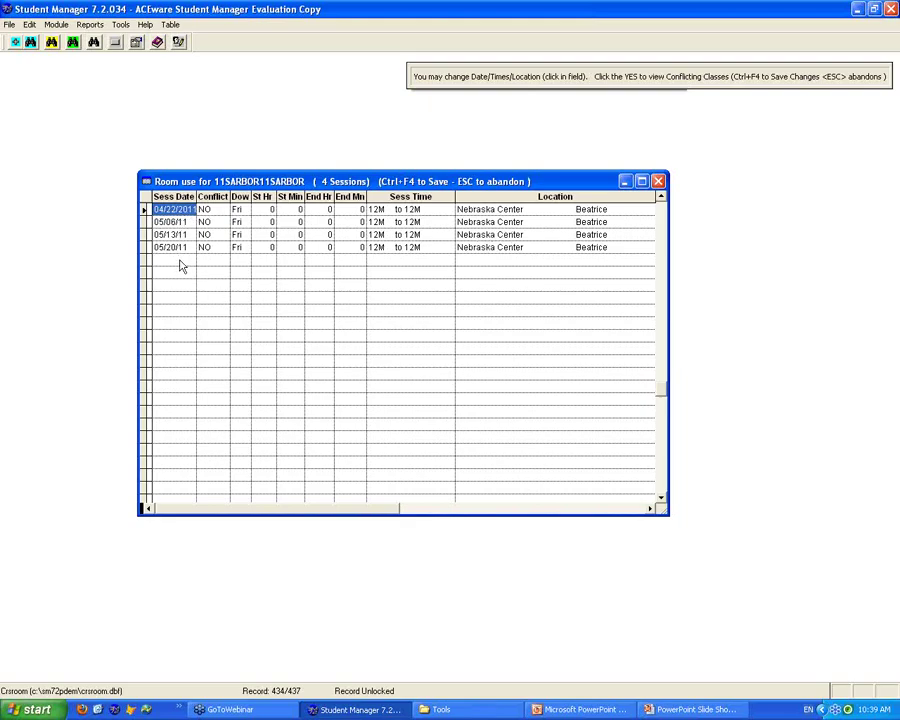
pyautogui.click(657, 181)
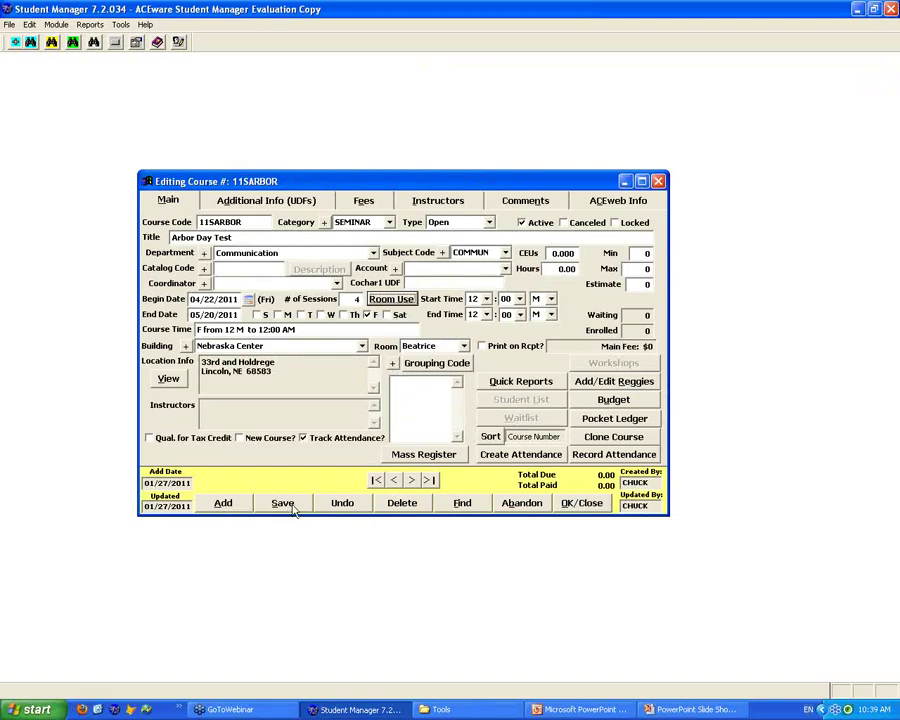
# - Clone the course under the new code 11SARBOR2
pyautogui.click(619, 438)
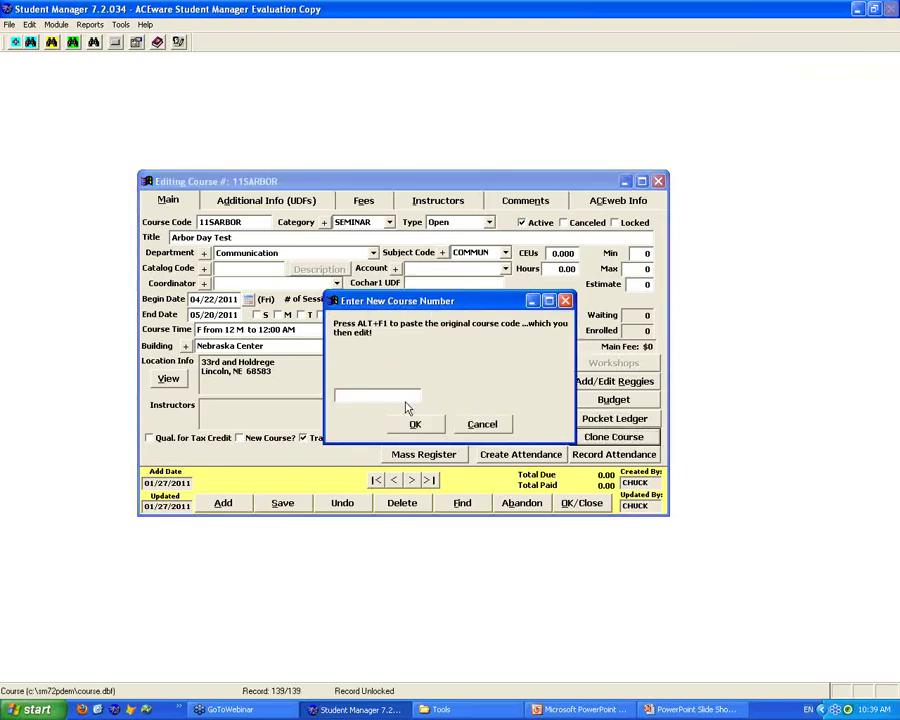
pyautogui.hotkey('alt', 'F1')
pyautogui.write('2')
pyautogui.click(415, 424)
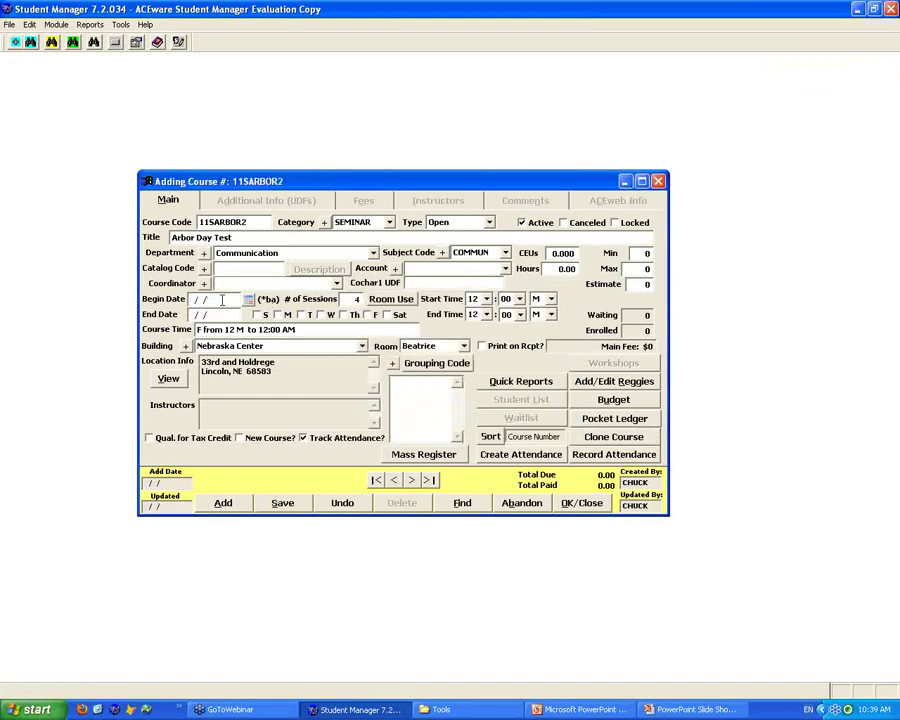
# - Move the clone to Kansas State University Union with begin date 04/22/2011
pyautogui.click(363, 346)
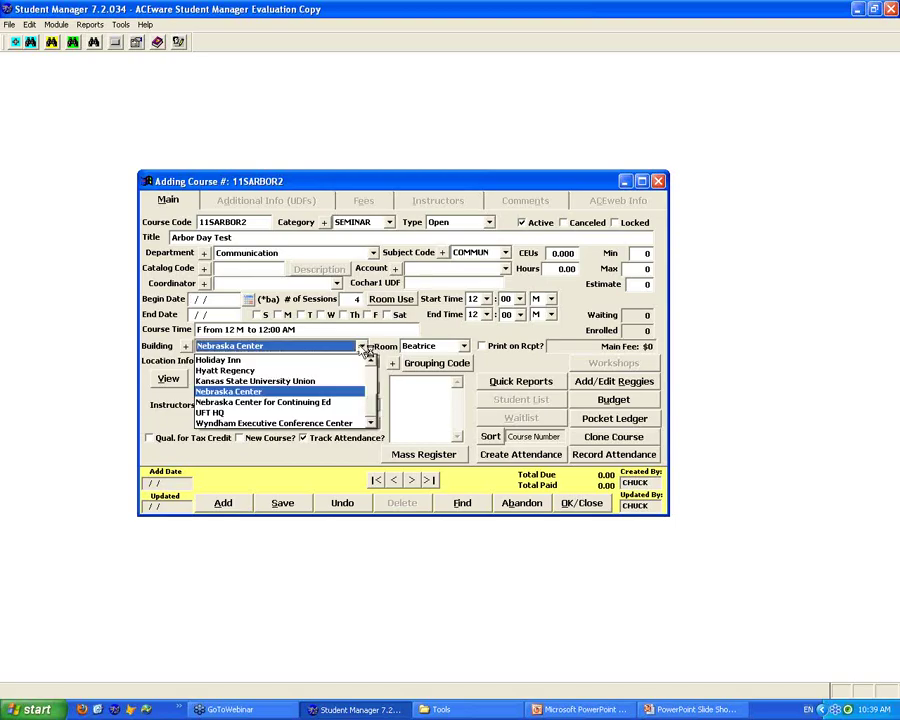
pyautogui.click(265, 391)
pyautogui.click(423, 397)
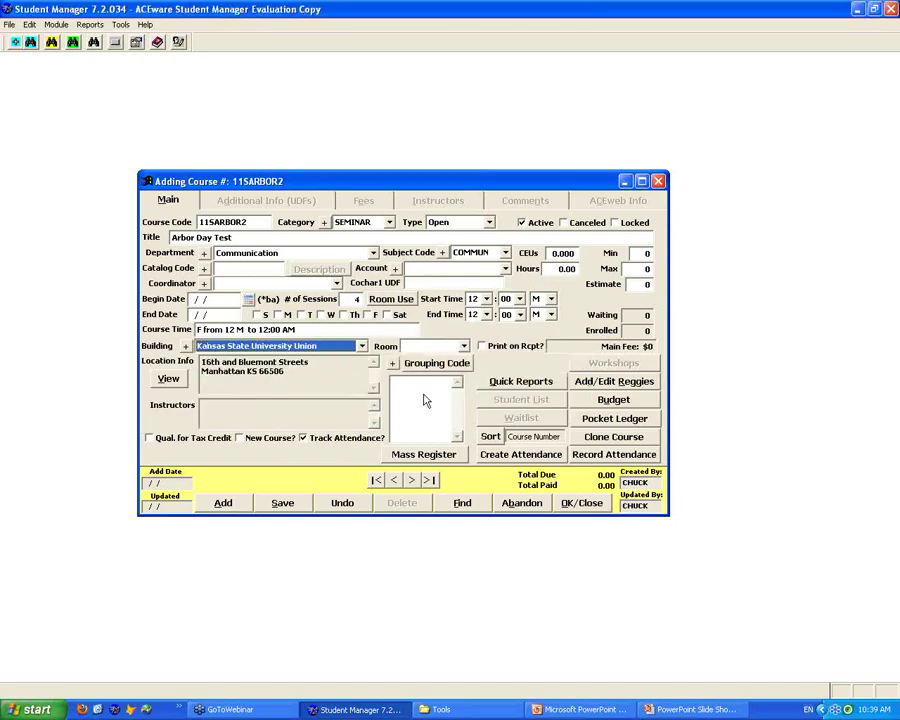
pyautogui.click(203, 299)
pyautogui.write('04/')
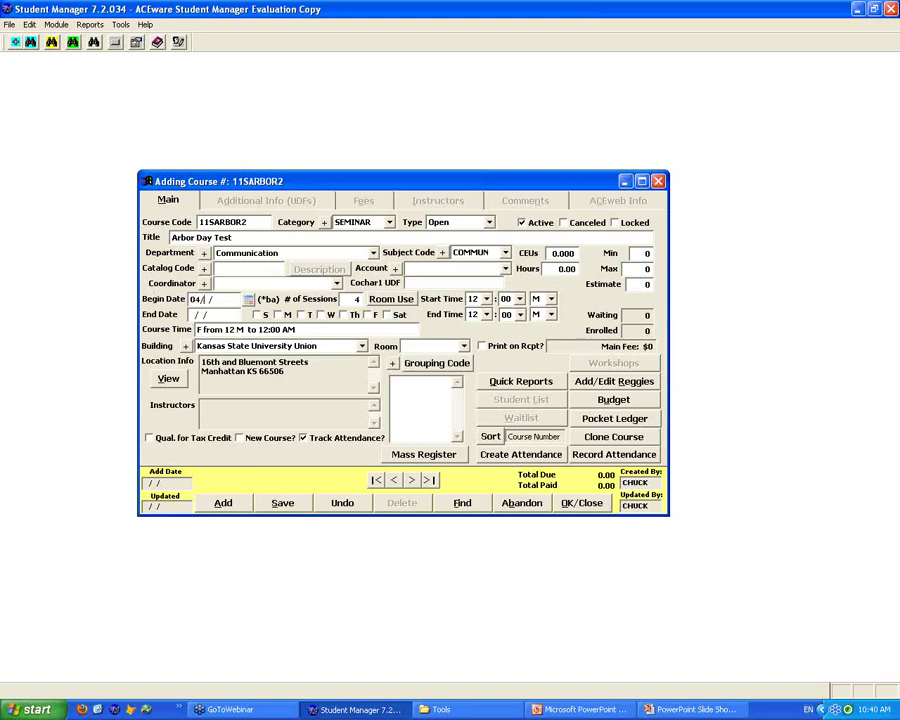
pyautogui.write('22/20')
pyautogui.write('11')
pyautogui.press('Tab')
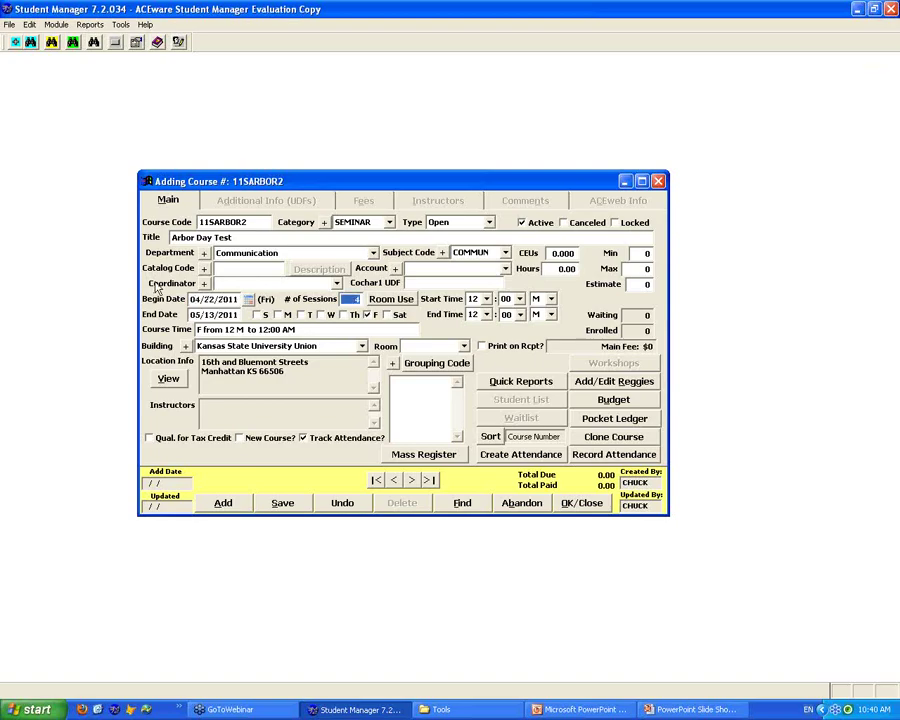
# - Save 11SARBOR2 and confirm its four Friday sessions show no room-use conflicts
pyautogui.click(297, 510)
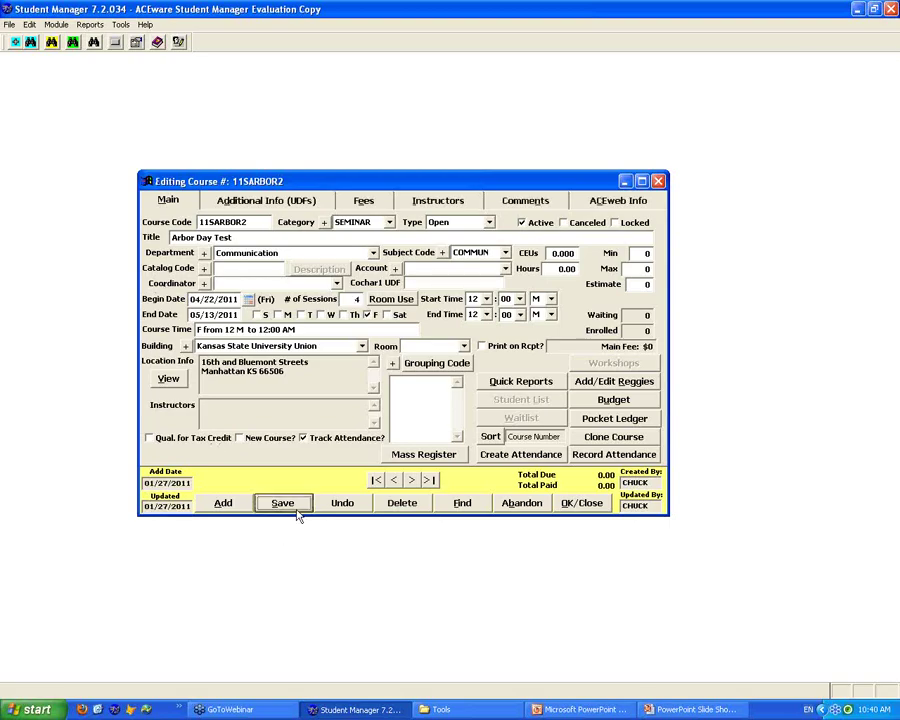
pyautogui.click(391, 299)
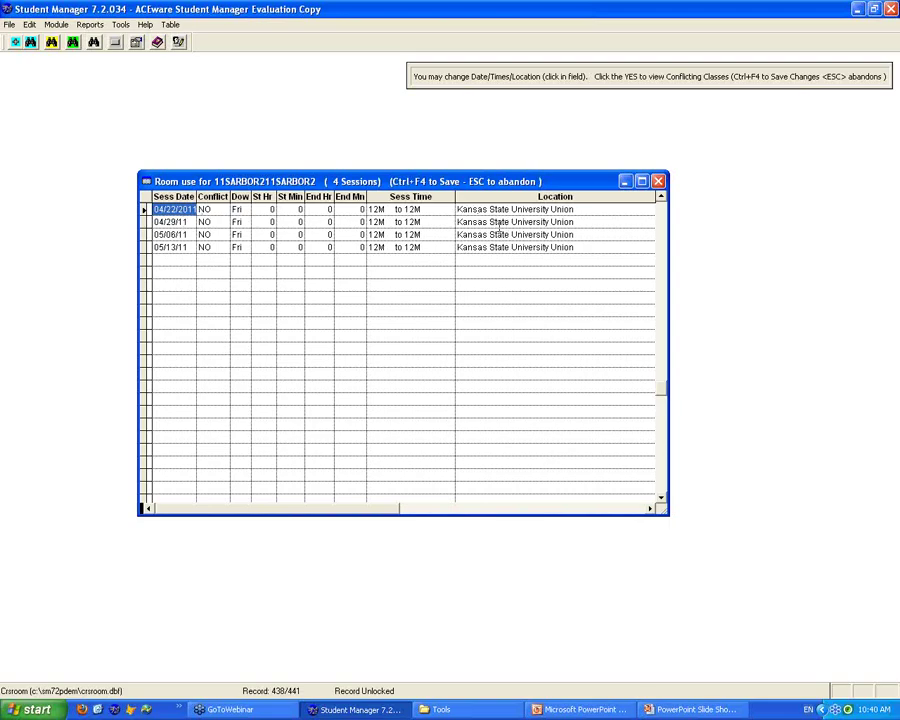
pyautogui.click(658, 182)
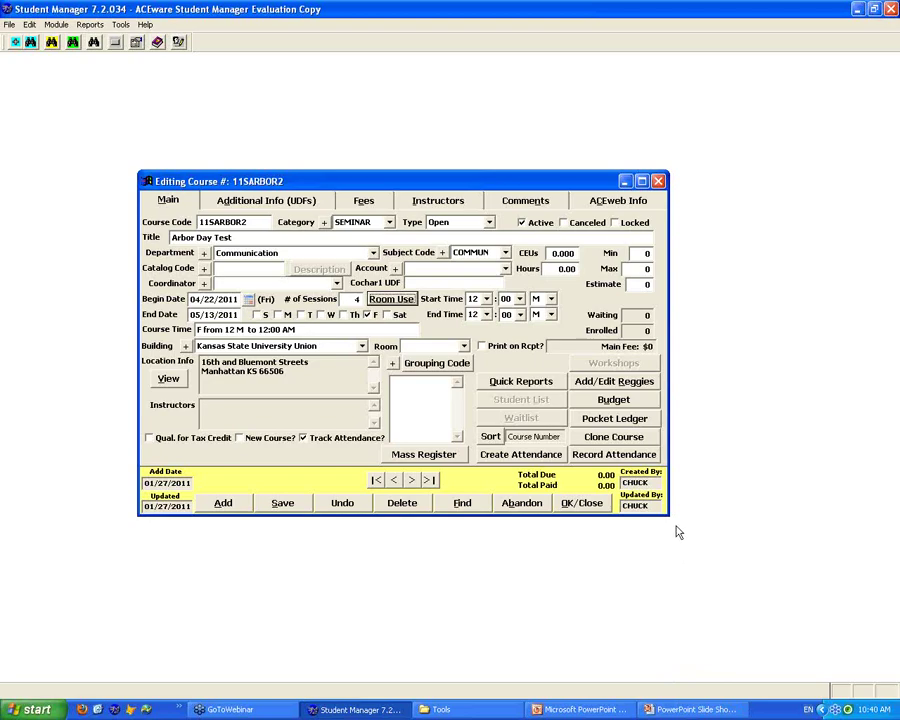
# - Go back to course 11SARBOR at Nebraska Center and view its main details
pyautogui.click(405, 299)
pyautogui.click(394, 480)
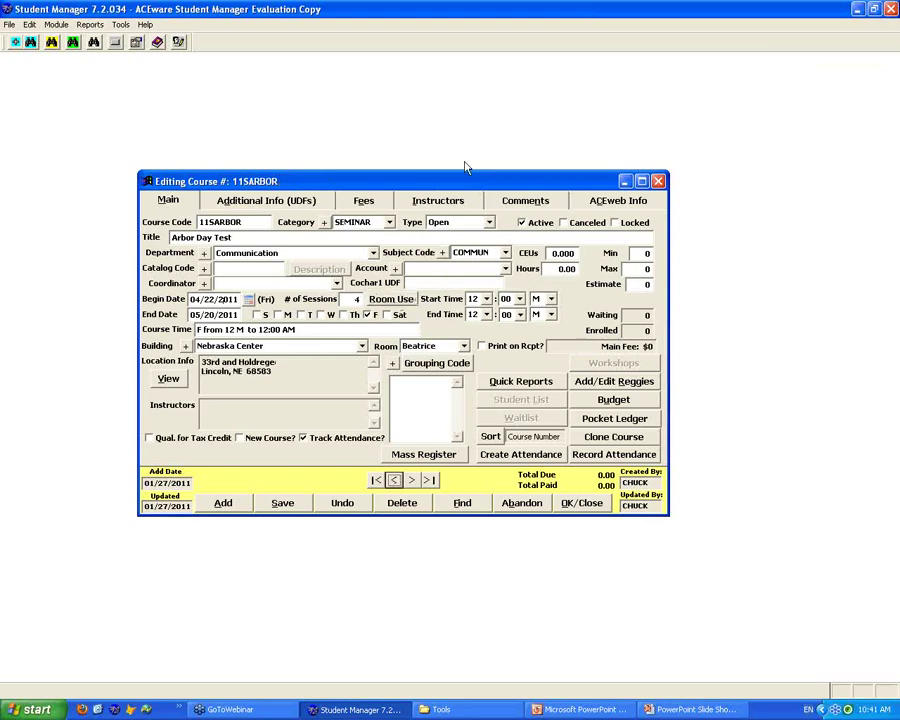
pyautogui.click(544, 202)
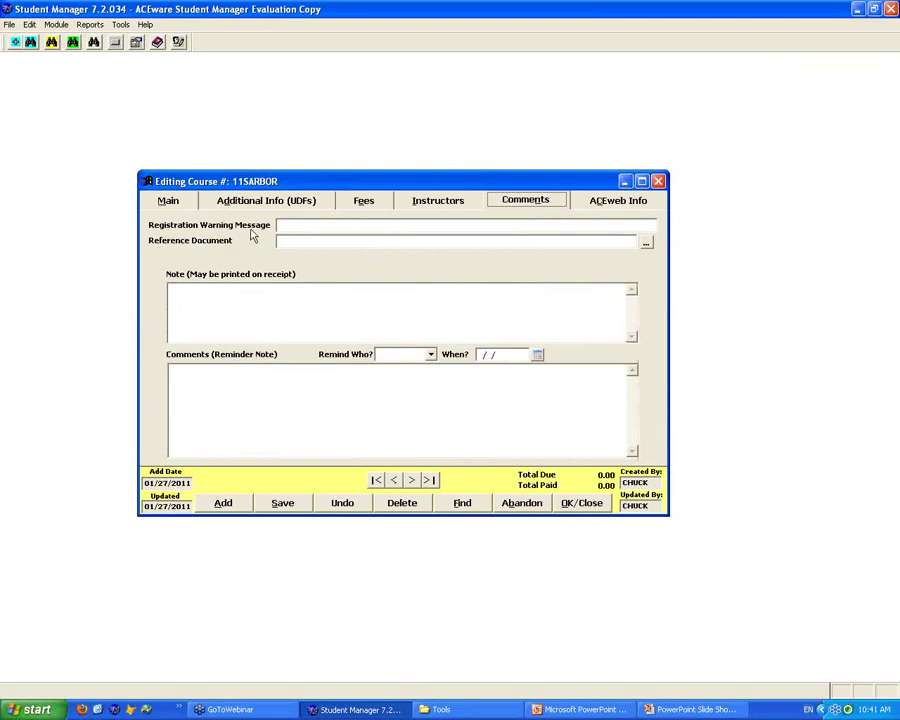
pyautogui.click(183, 205)
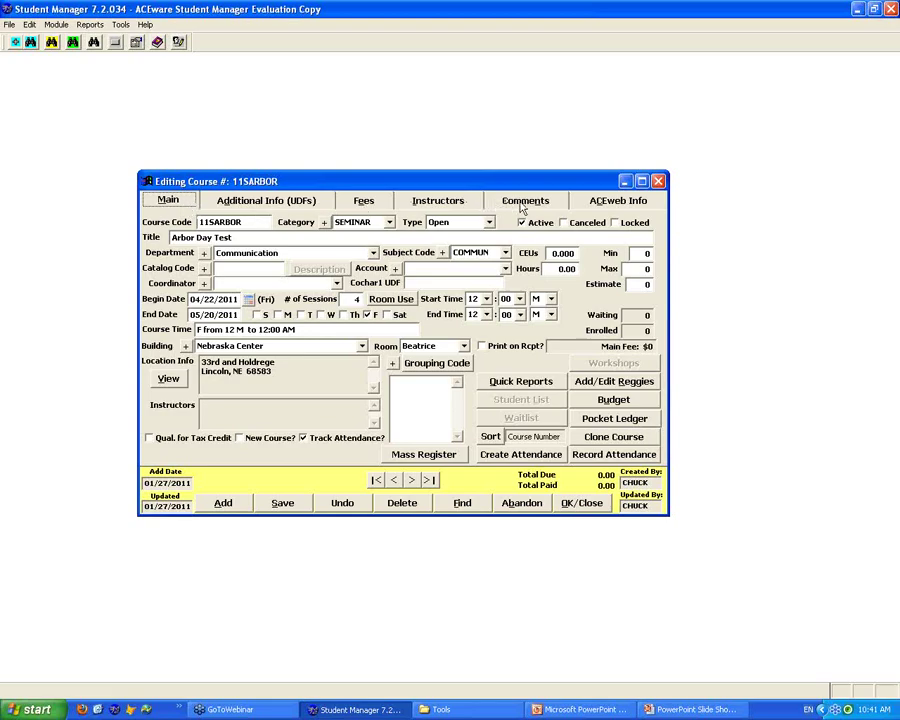
# - Add the note 'Class does not meet on Arbor Day (April 29th)' and paste it as the registration warning
pyautogui.click(521, 203)
pyautogui.click(281, 289)
pyautogui.write('Class does')
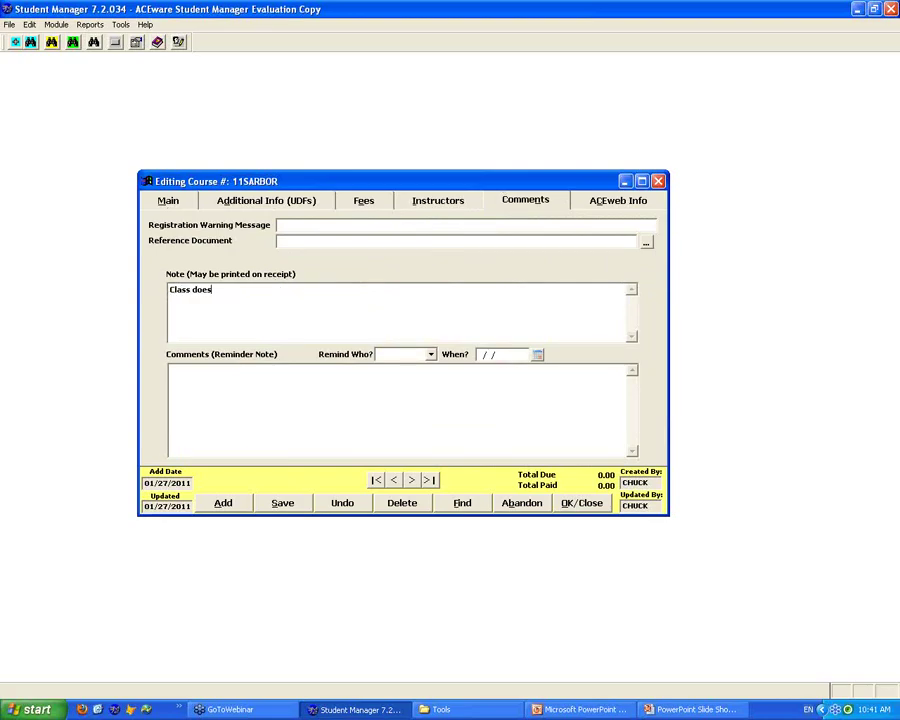
pyautogui.write(' not meet on Arbor Day (Ap')
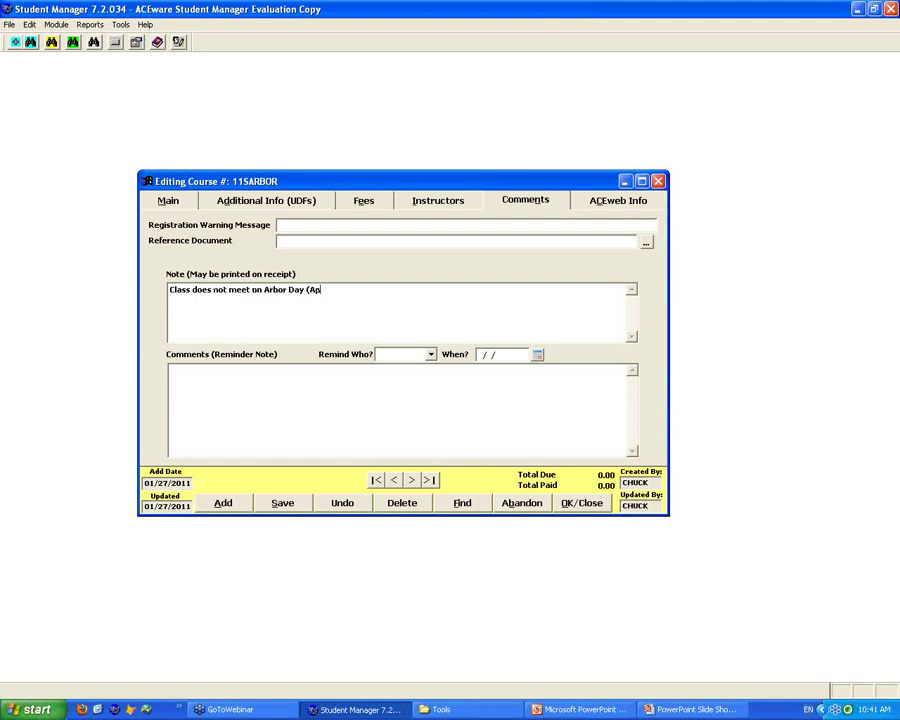
pyautogui.write('ril 29th)')
pyautogui.moveTo(360, 290); pyautogui.dragTo(71, 268)
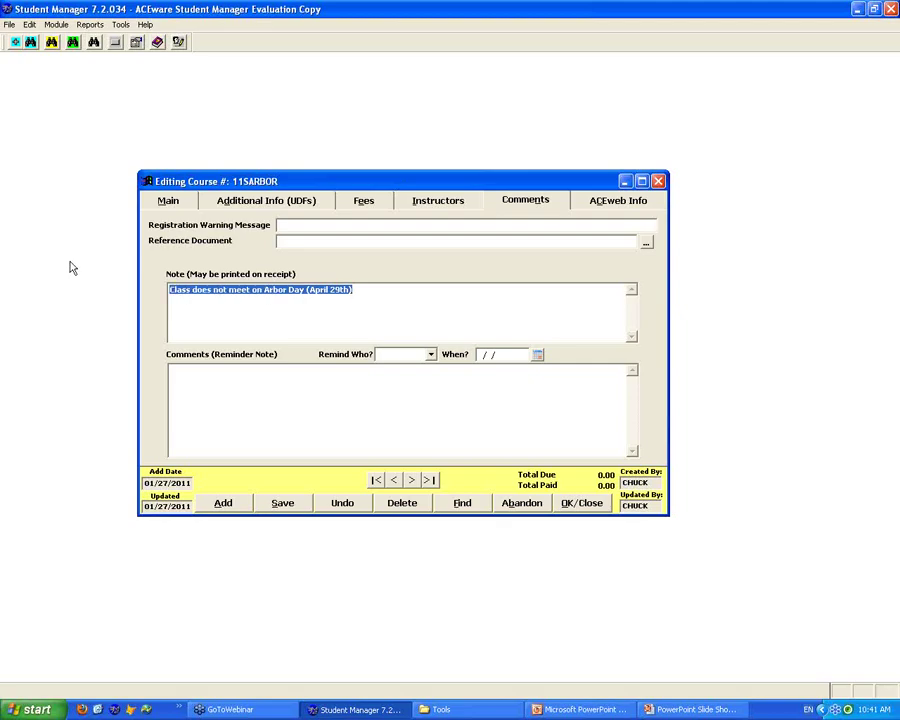
pyautogui.hotkey('ctrl', 'c')
pyautogui.click(304, 224)
pyautogui.hotkey('ctrl', 'v')
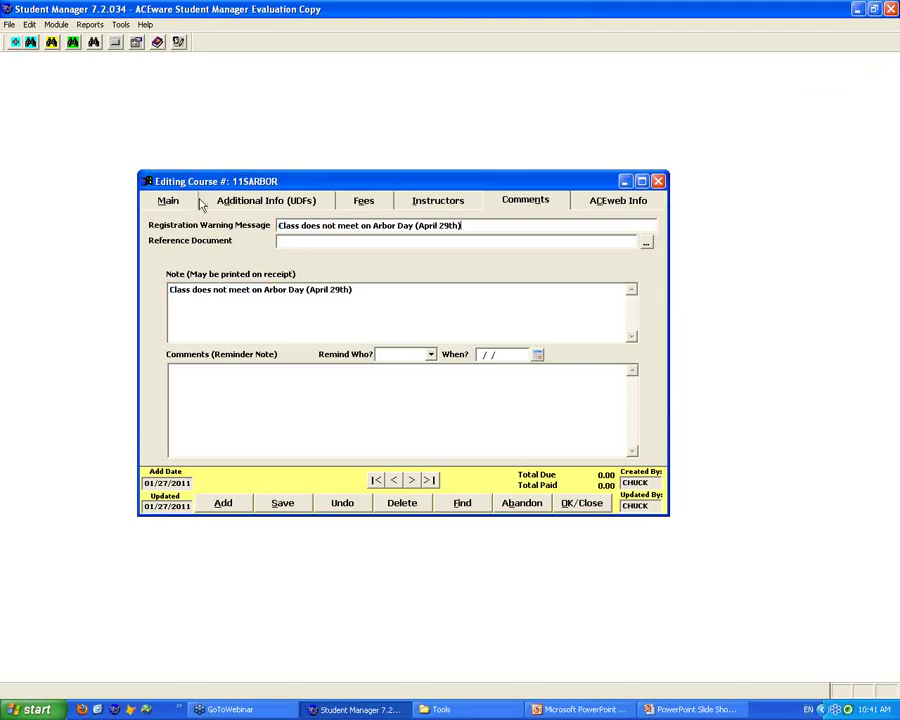
pyautogui.click(380, 310)
# - Launch the Reference Guide and expand Student Manager Topics down to Report Functions
pyautogui.click(33, 710)
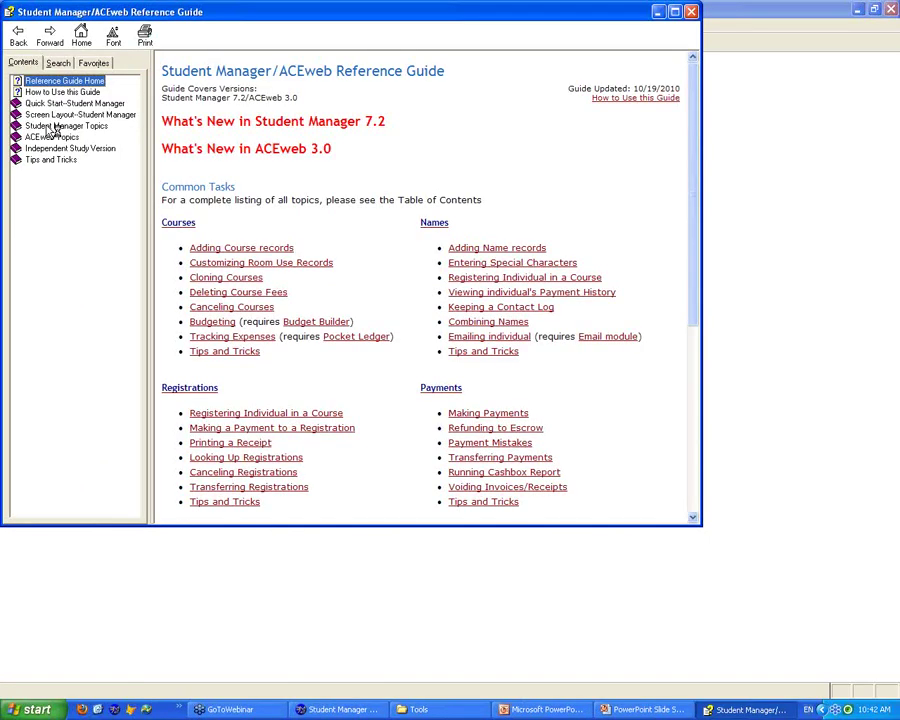
pyautogui.click(53, 126)
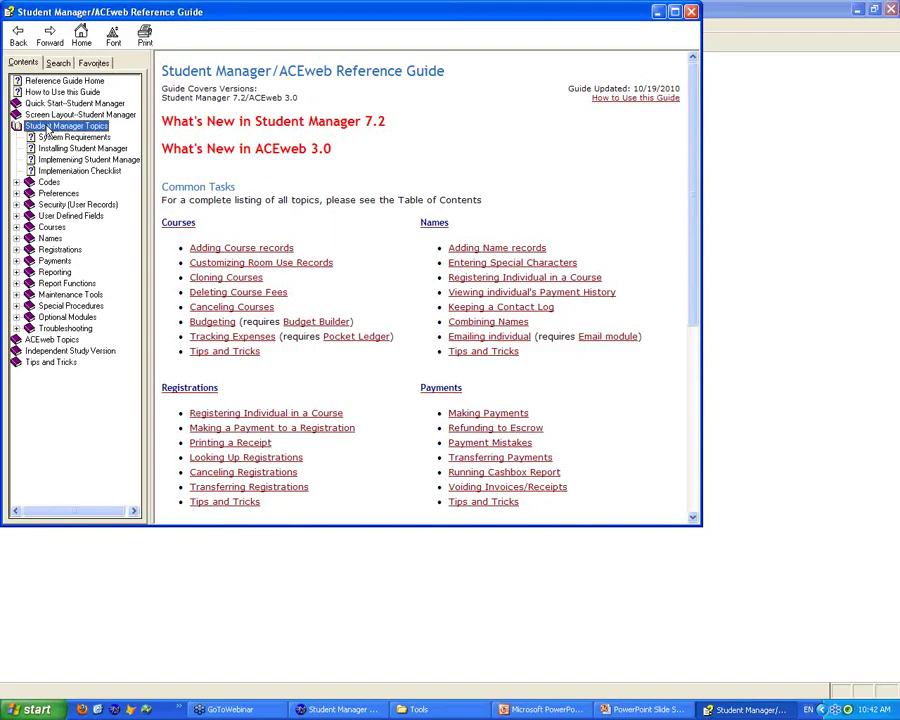
pyautogui.click(48, 127)
pyautogui.click(35, 286)
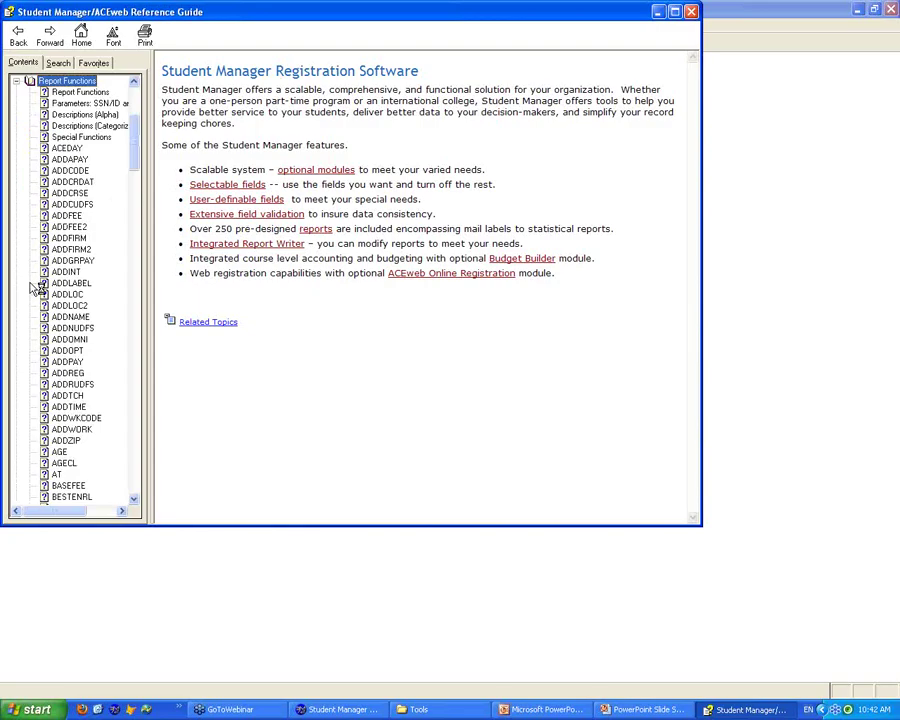
pyautogui.scroll(-15, 127, 228)
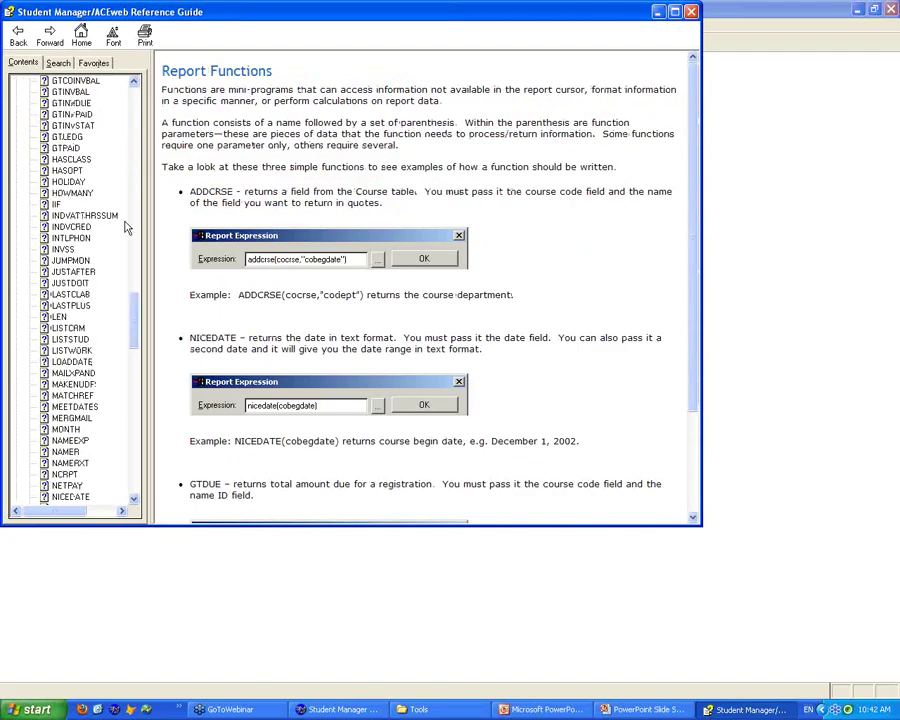
# - Read the HOLIDAY, CTOD and DTOC function topics, finishing on MEETDATES
pyautogui.click(68, 181)
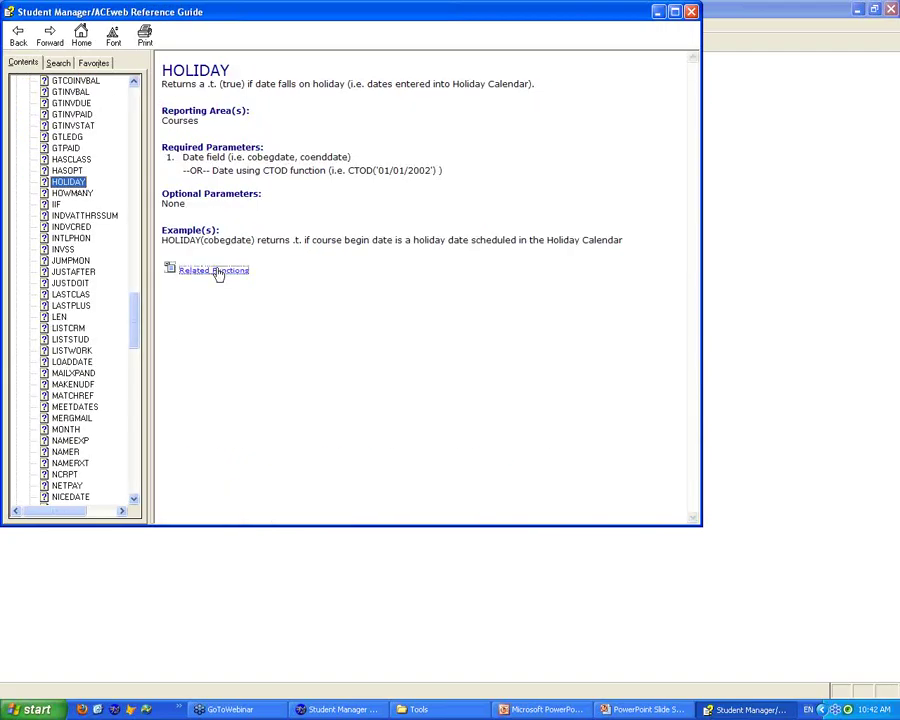
pyautogui.scroll(10, 218, 273)
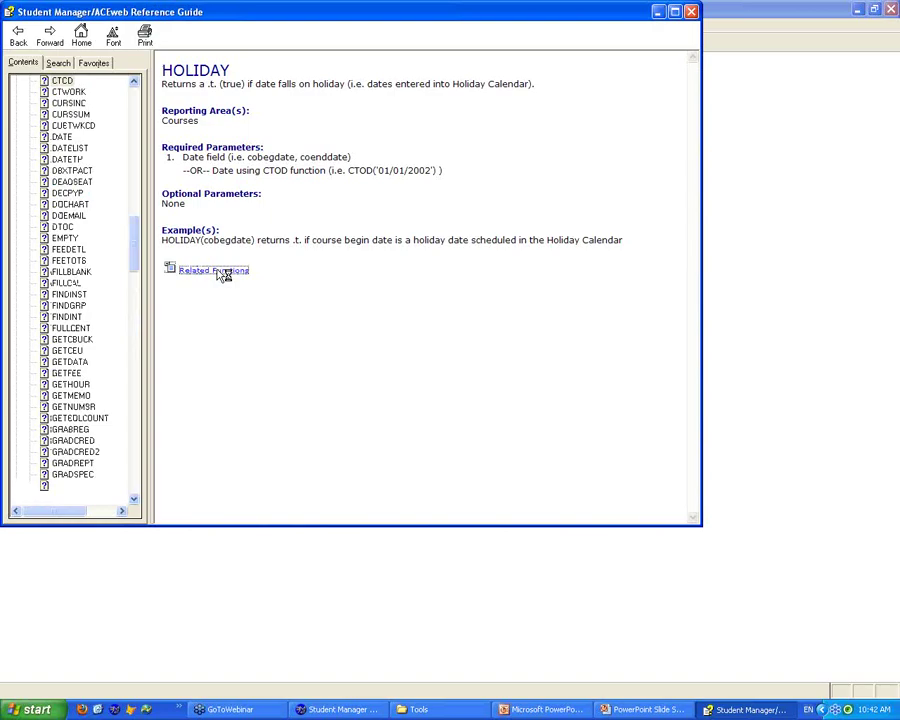
pyautogui.click(222, 272)
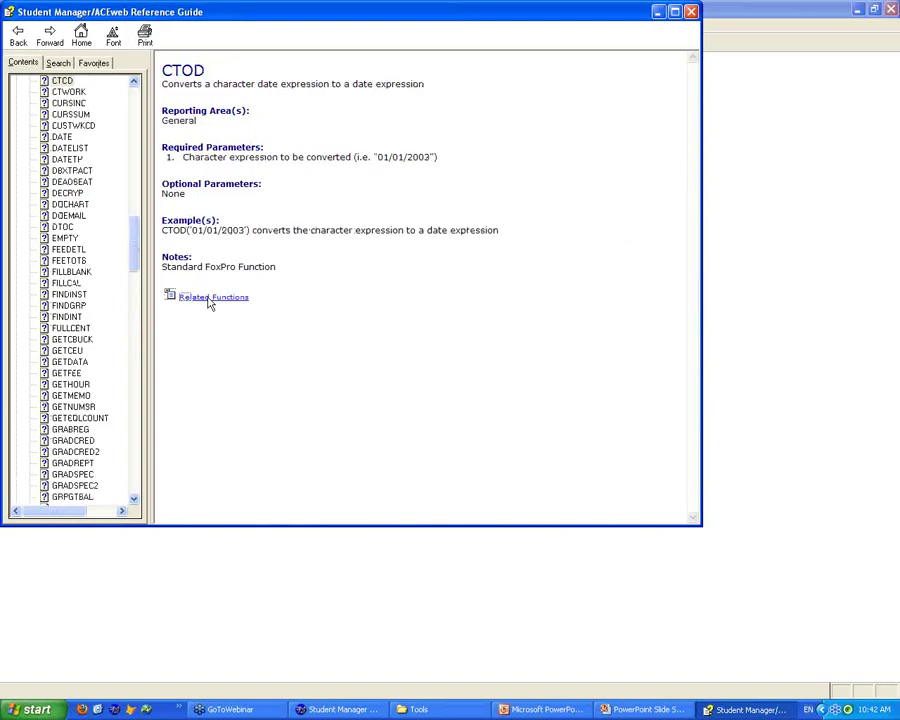
pyautogui.click(212, 298)
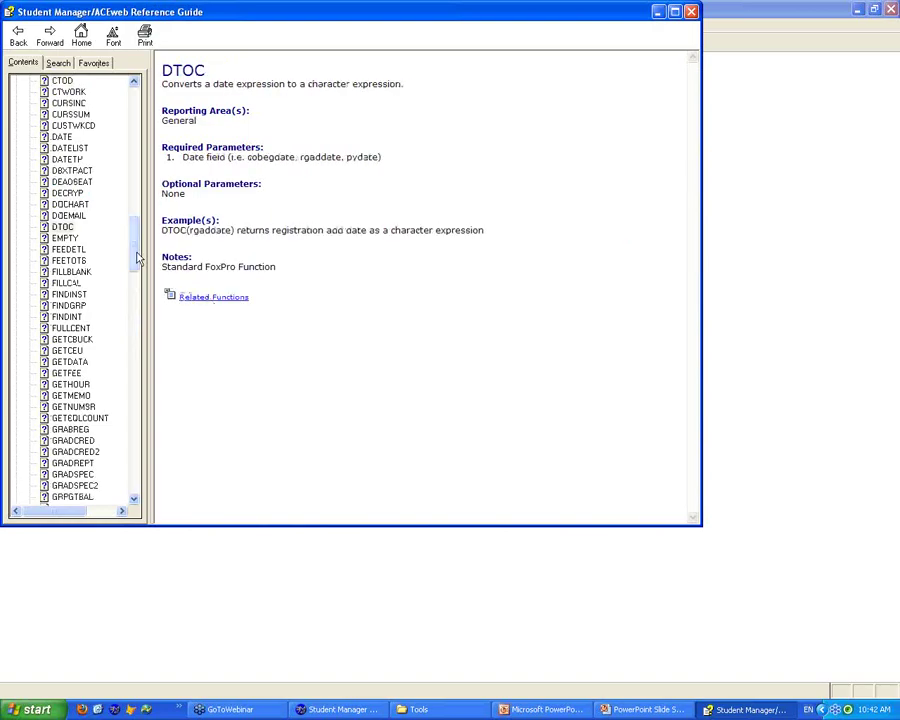
pyautogui.scroll(-13, 138, 258)
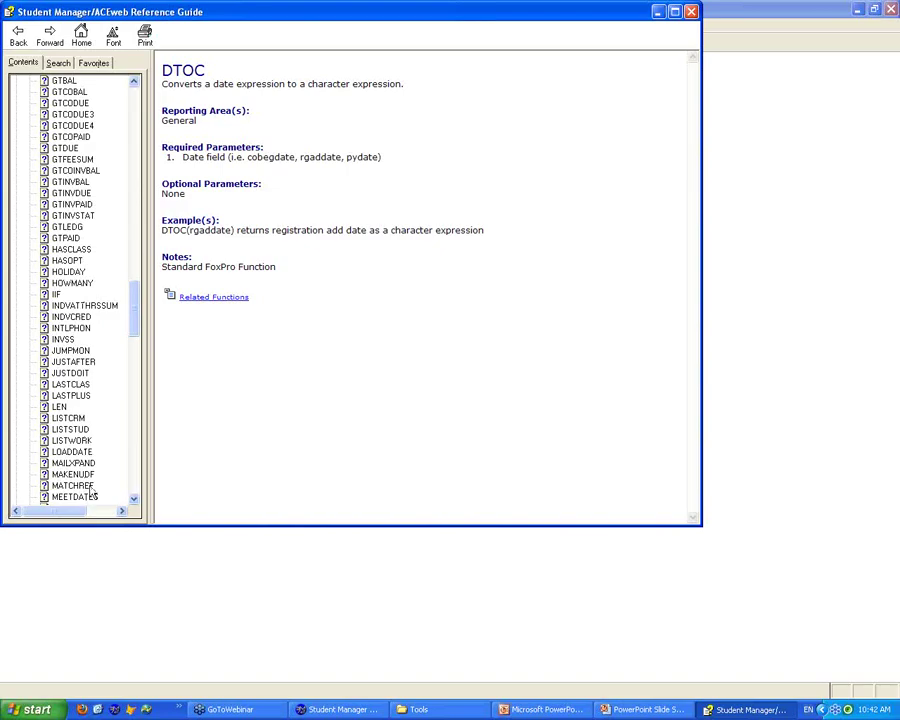
pyautogui.click(84, 497)
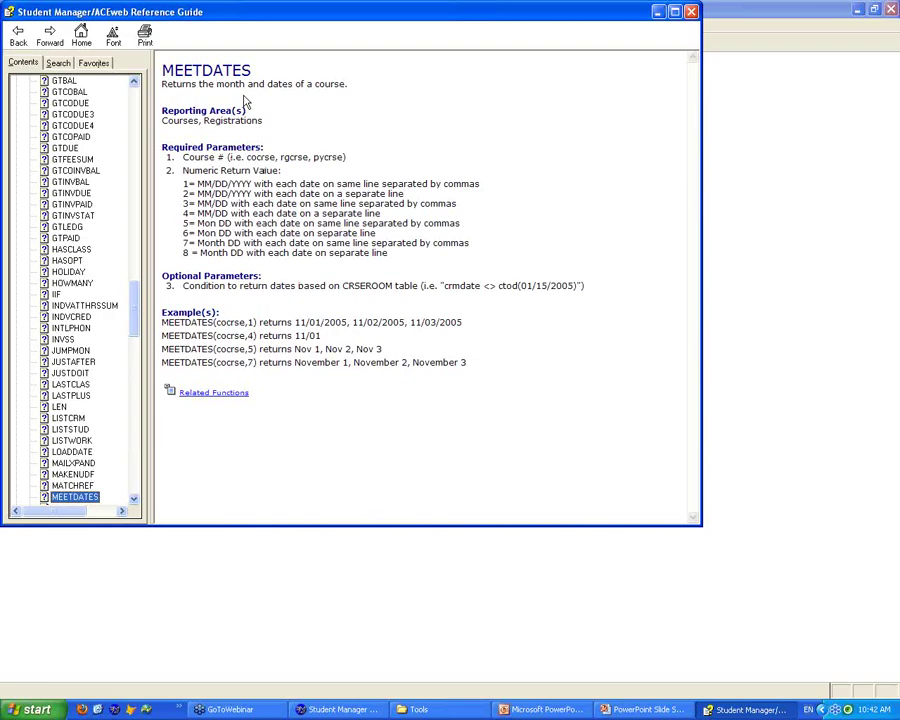
# - Show and dismiss the list of functions related to MEETDATES
pyautogui.click(230, 394)
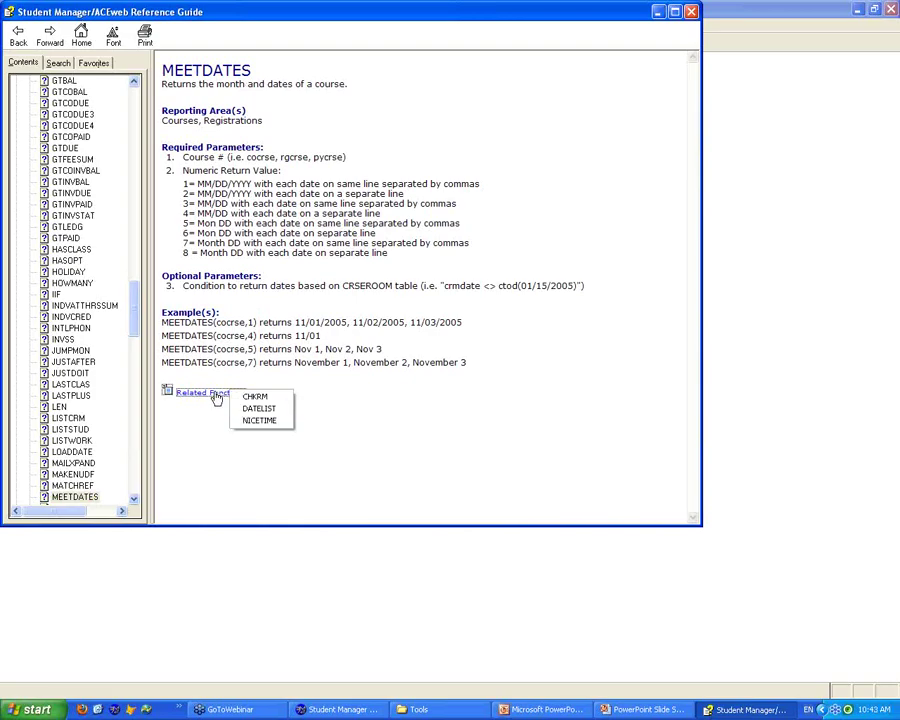
pyautogui.click(215, 395)
pyautogui.click(216, 394)
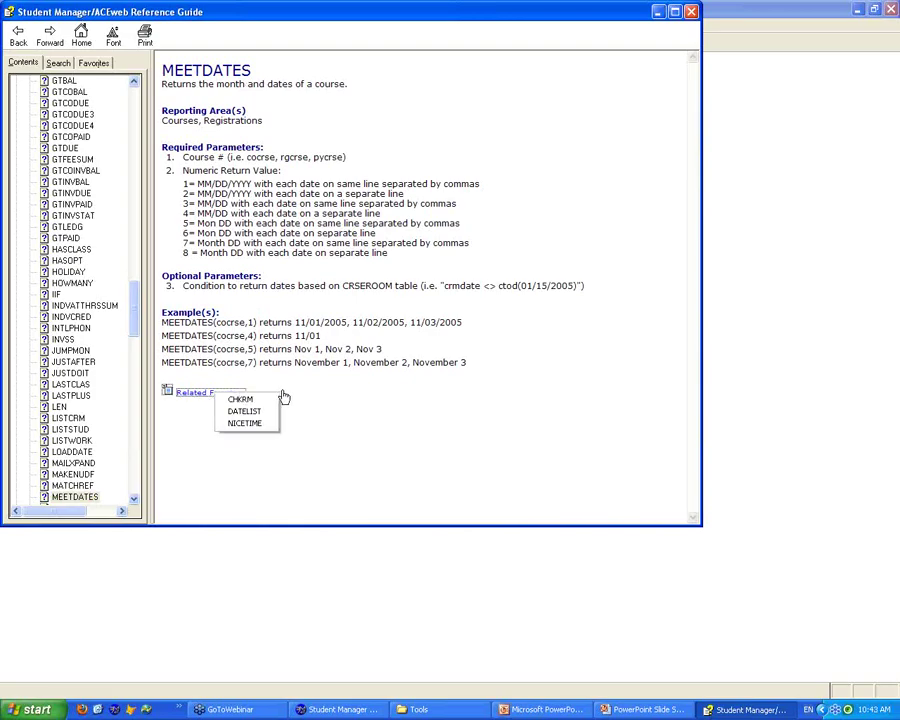
pyautogui.click(270, 397)
# - Scroll through the Contents list and open the SHOHDATE help topic
pyautogui.click(134, 499)
pyautogui.click(134, 499)
pyautogui.click(134, 499)
pyautogui.click(134, 499)
pyautogui.click(134, 499)
pyautogui.click(134, 499)
pyautogui.click(134, 499)
pyautogui.click(134, 499)
pyautogui.click(134, 499)
pyautogui.click(134, 499)
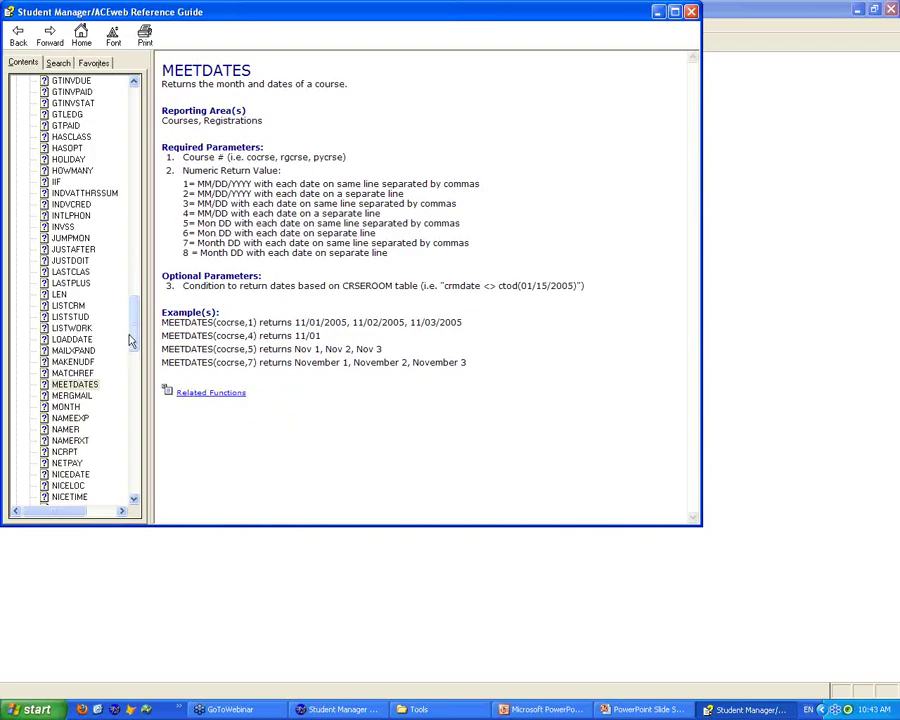
pyautogui.moveTo(135, 337); pyautogui.dragTo(143, 292)
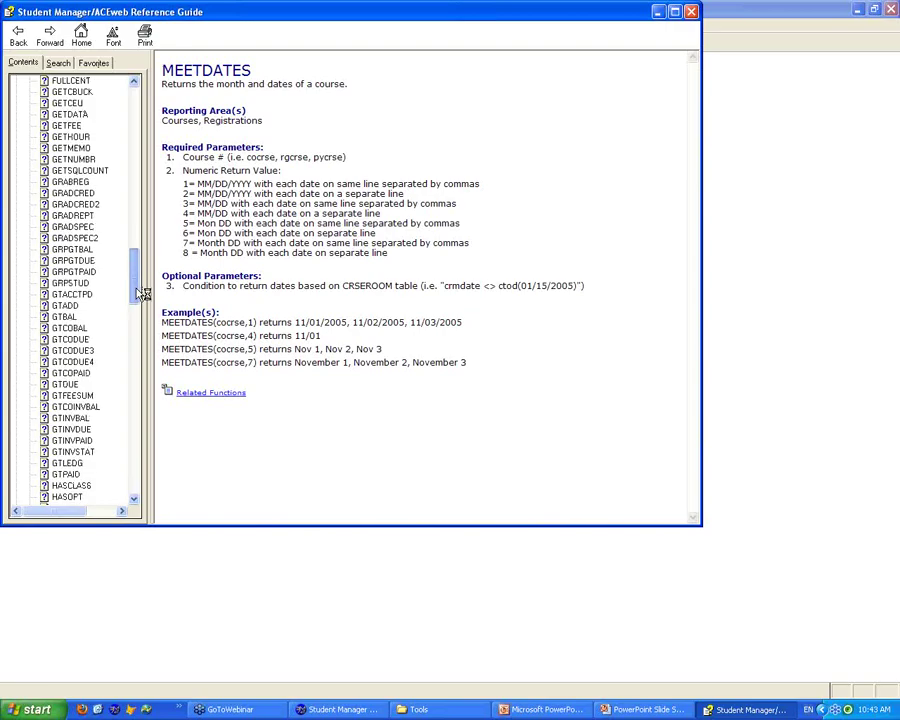
pyautogui.moveTo(143, 292); pyautogui.dragTo(138, 266)
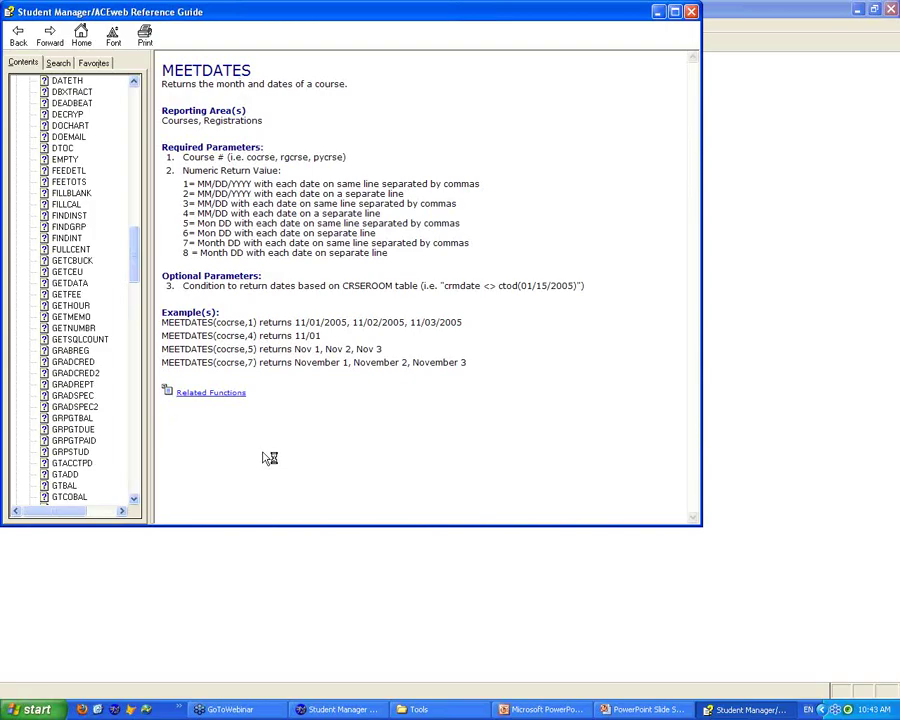
pyautogui.moveTo(134, 248); pyautogui.dragTo(140, 420)
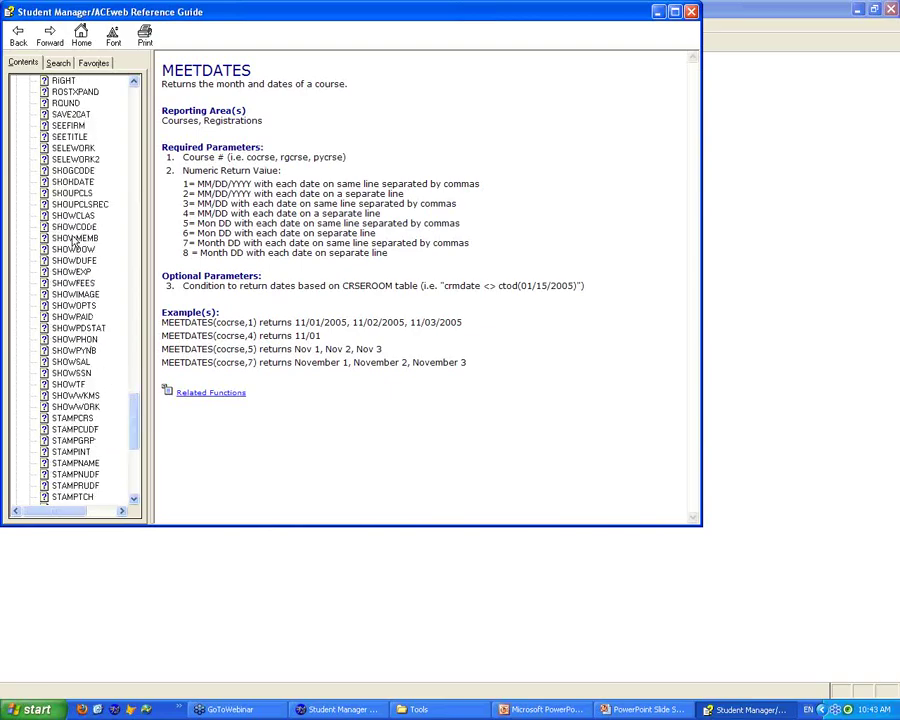
pyautogui.click(83, 184)
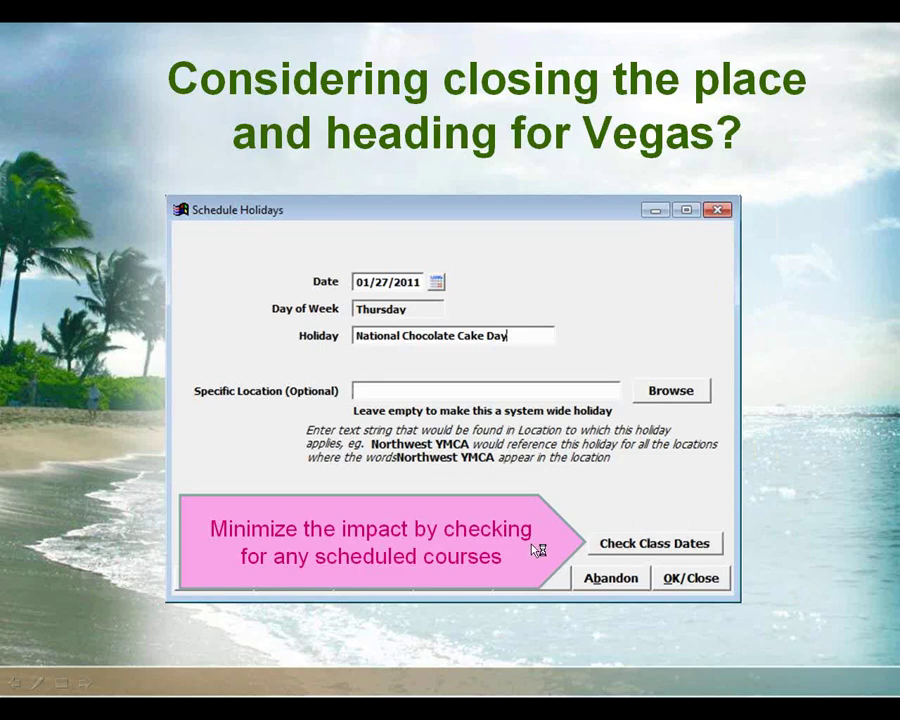
# - Switch from the PowerPoint slide show to Student Manager with Alt+Tab
pyautogui.hotkey('alt', 'Tab')
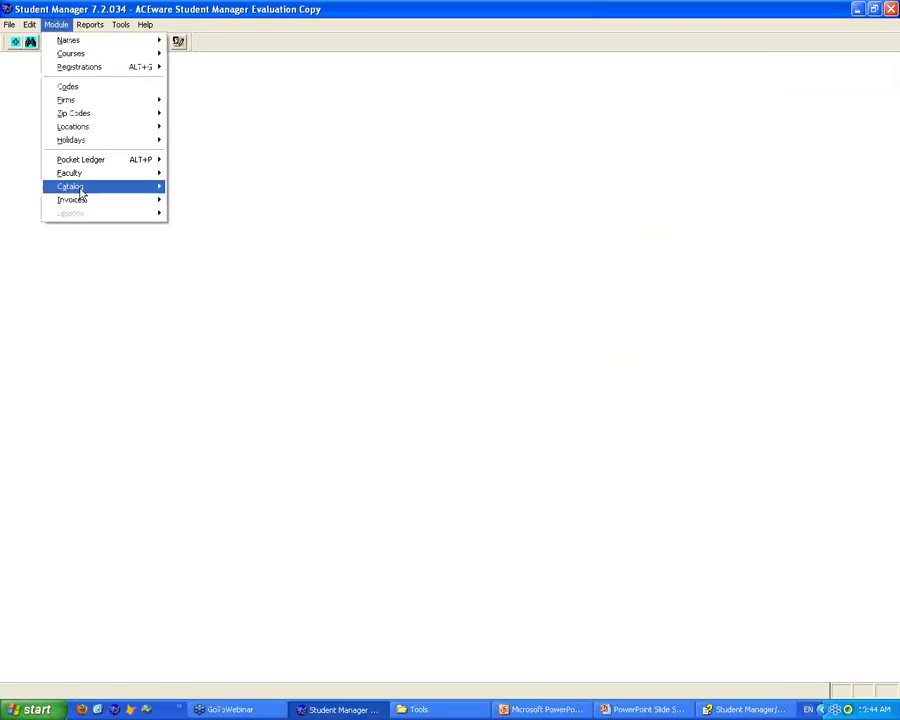
# - Check class dates for Nebraska Center's 04/29/2011 Arbor Day holiday (three courses), then close the course grid
pyautogui.moveTo(81, 192)
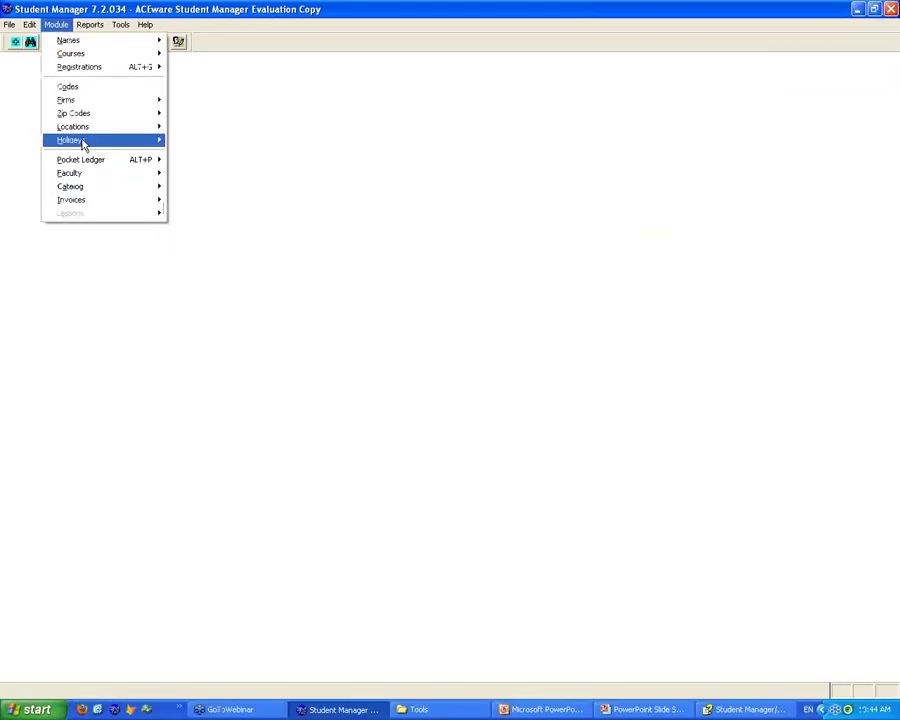
pyautogui.moveTo(82, 141)
pyautogui.click(217, 155)
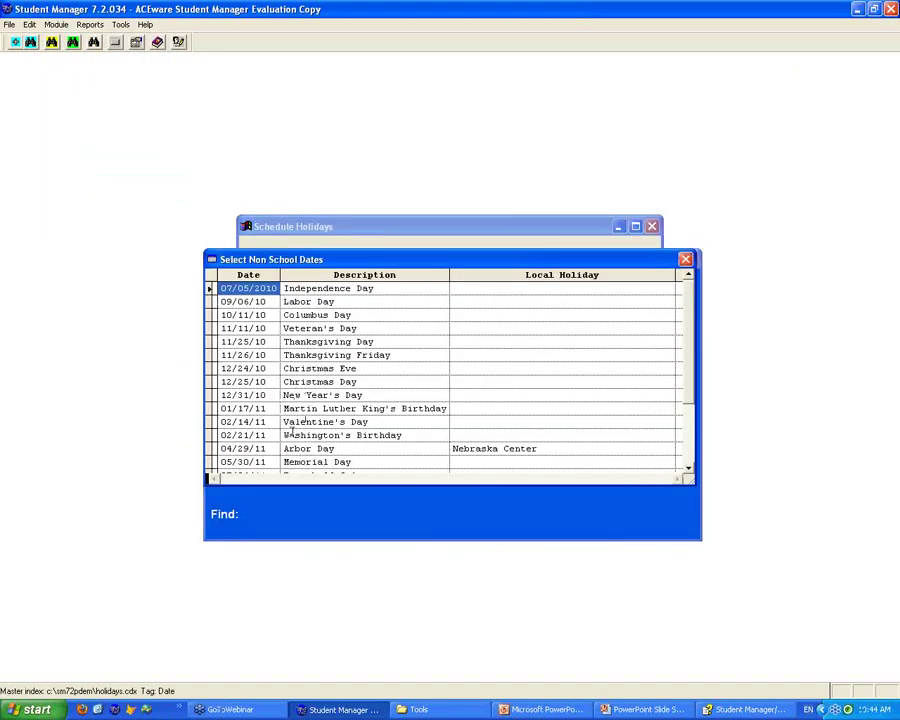
pyautogui.doubleClick(256, 448)
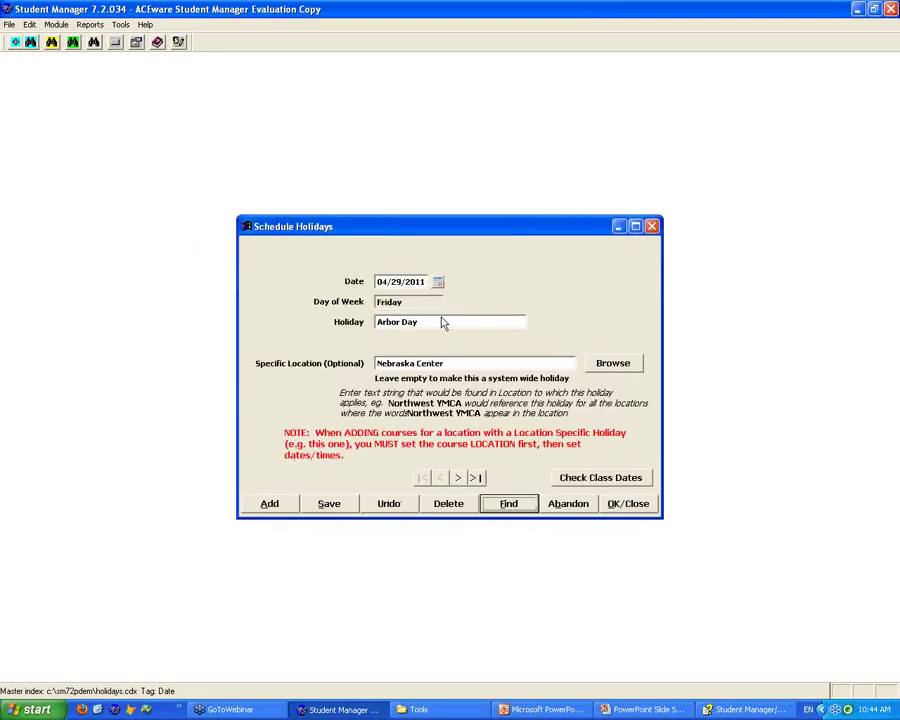
pyautogui.click(577, 479)
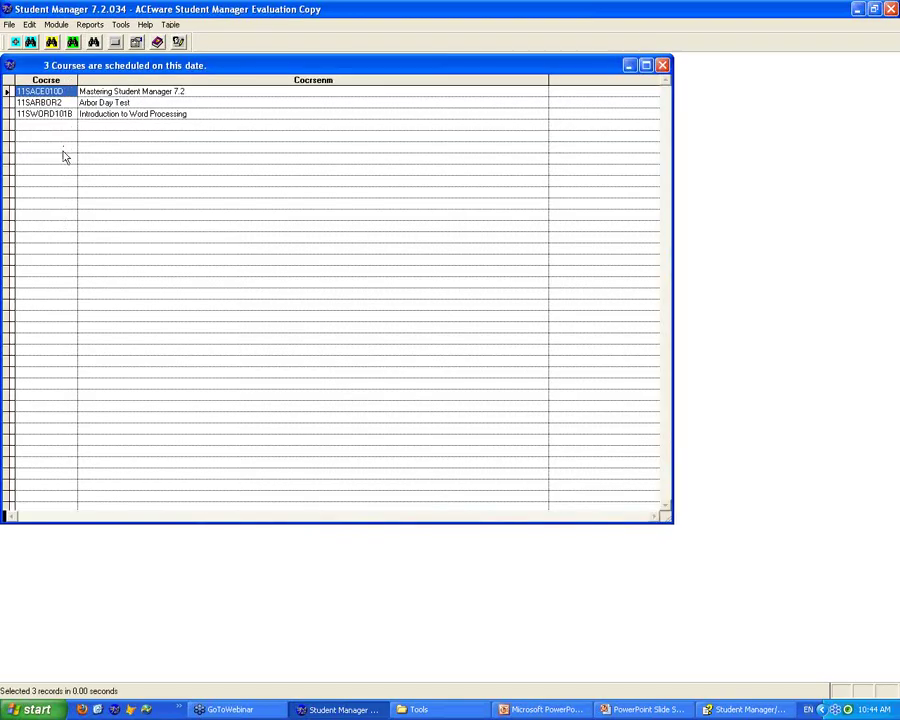
pyautogui.click(662, 66)
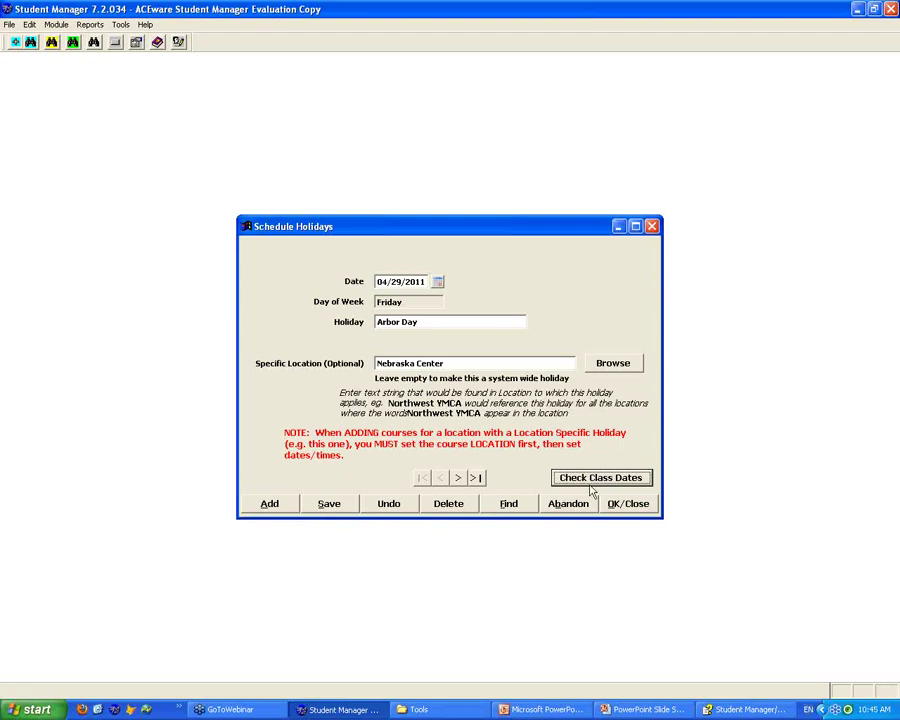
# - Advance the presentation slide show one slide and close the holiday schedule window
pyautogui.click(620, 712)
pyautogui.click(84, 684)
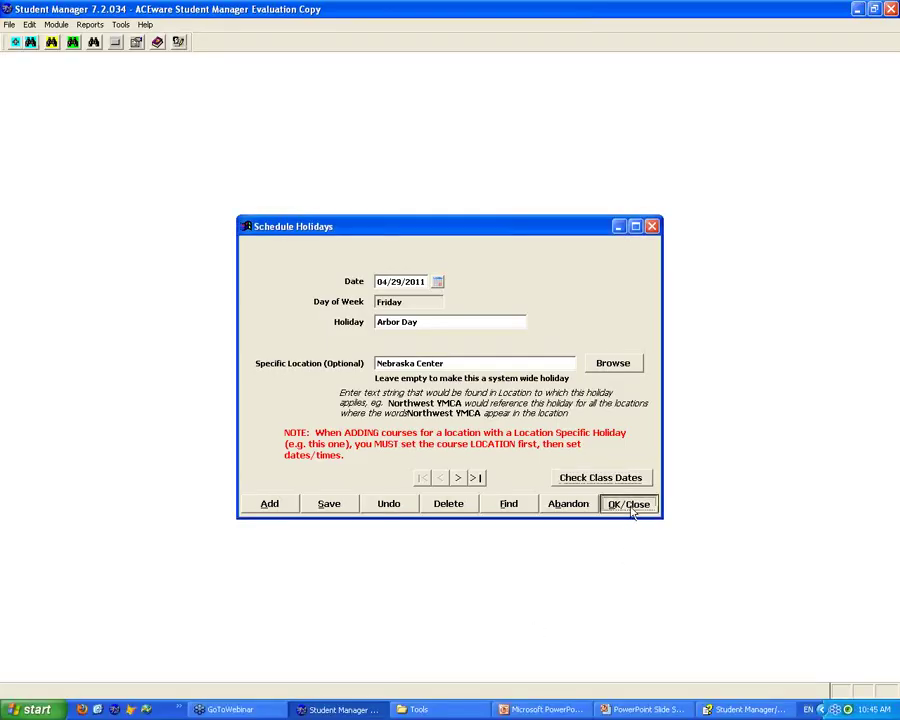
pyautogui.click(628, 504)
# - Load the 12/31/10 New Year's Day holiday from Module > Holidays > Find Holiday
pyautogui.click(62, 25)
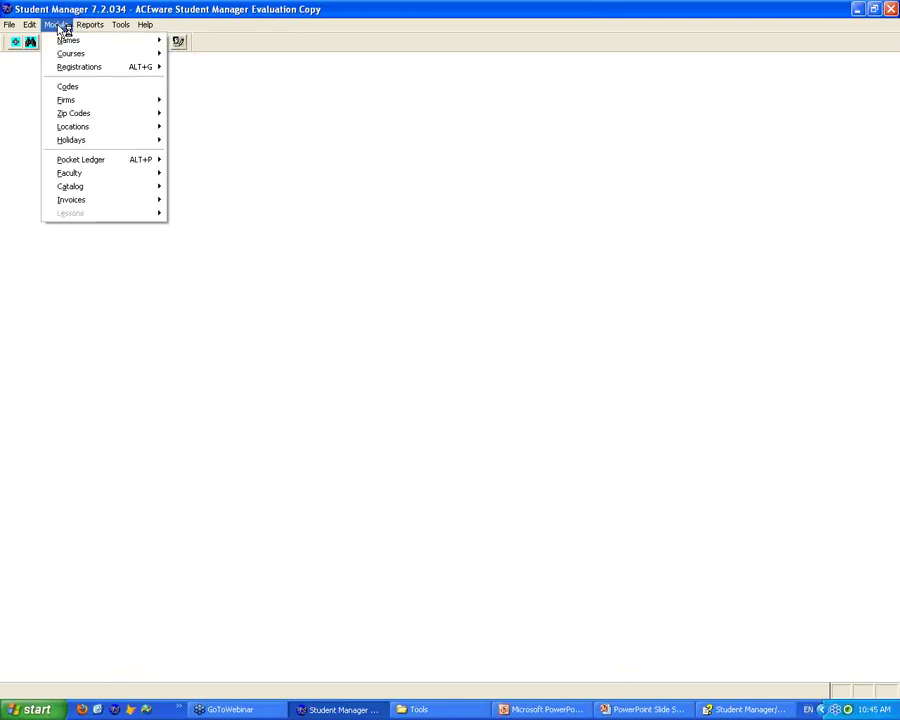
pyautogui.moveTo(100, 127)
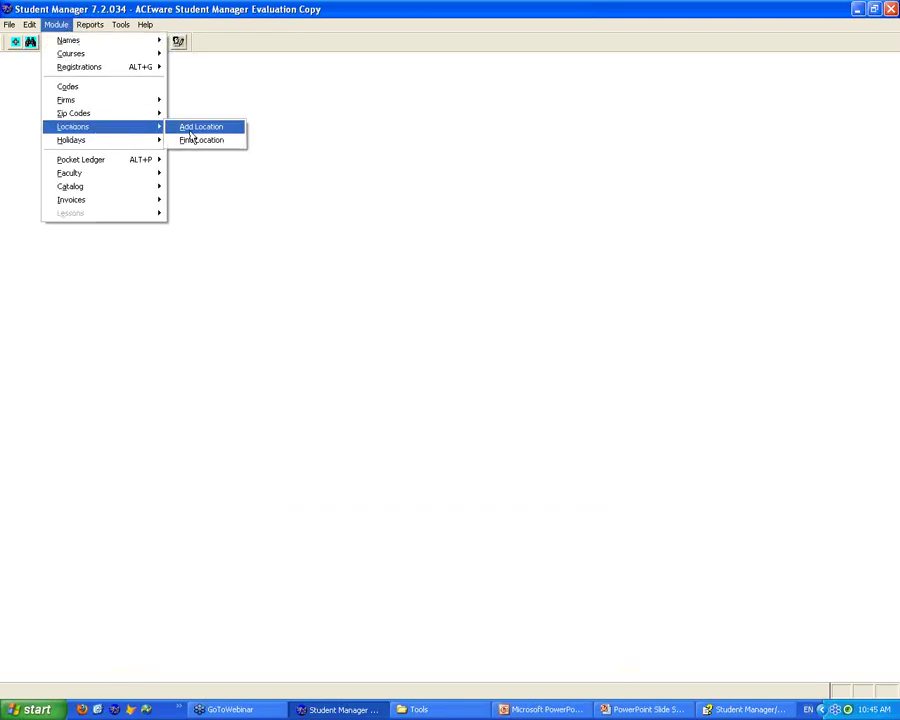
pyautogui.moveTo(150, 140)
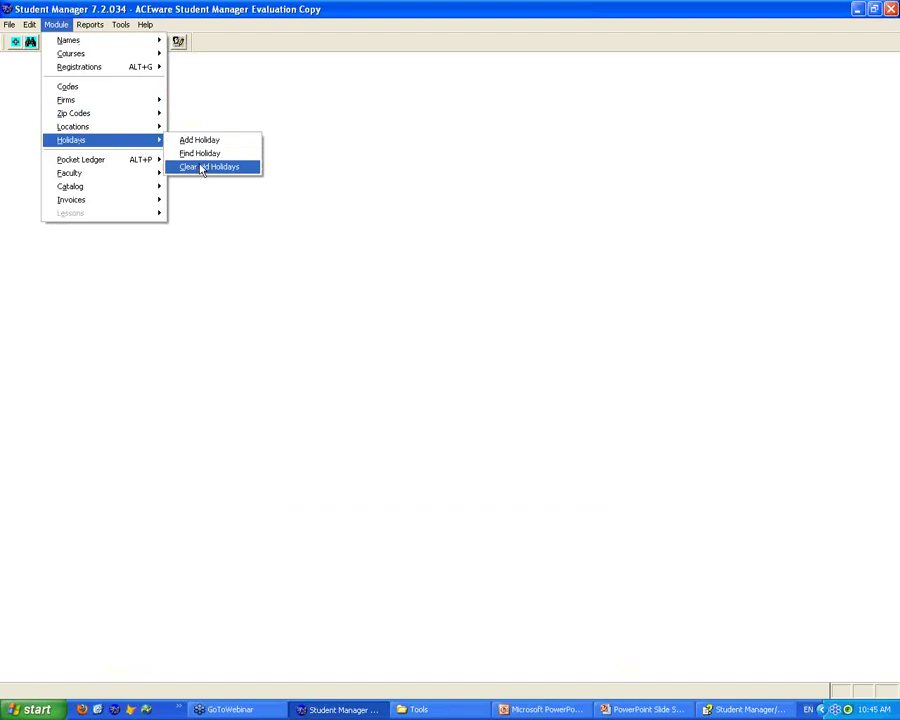
pyautogui.click(205, 155)
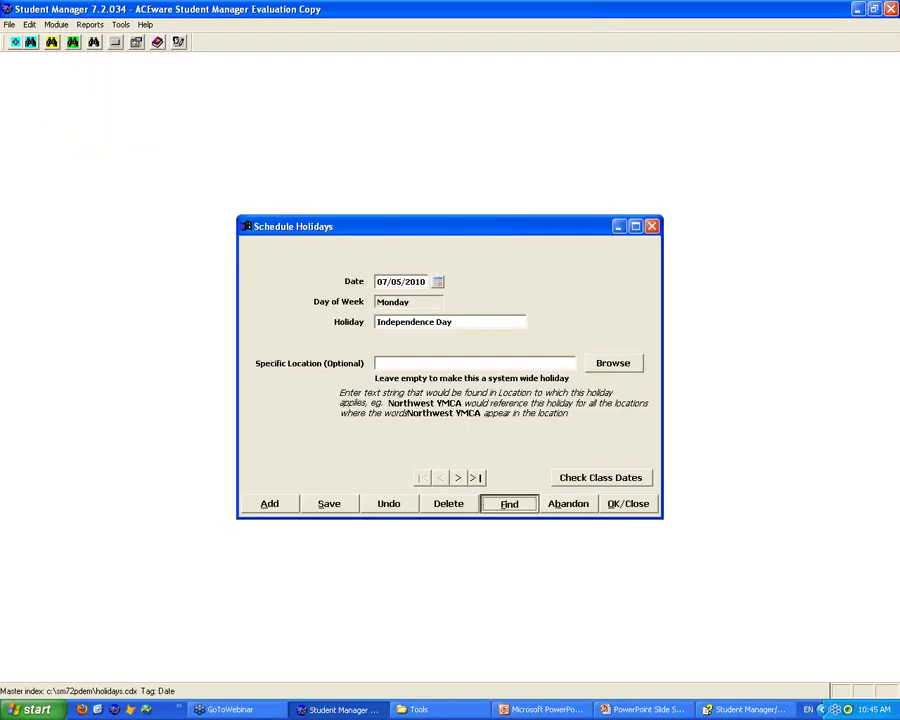
pyautogui.doubleClick(270, 404)
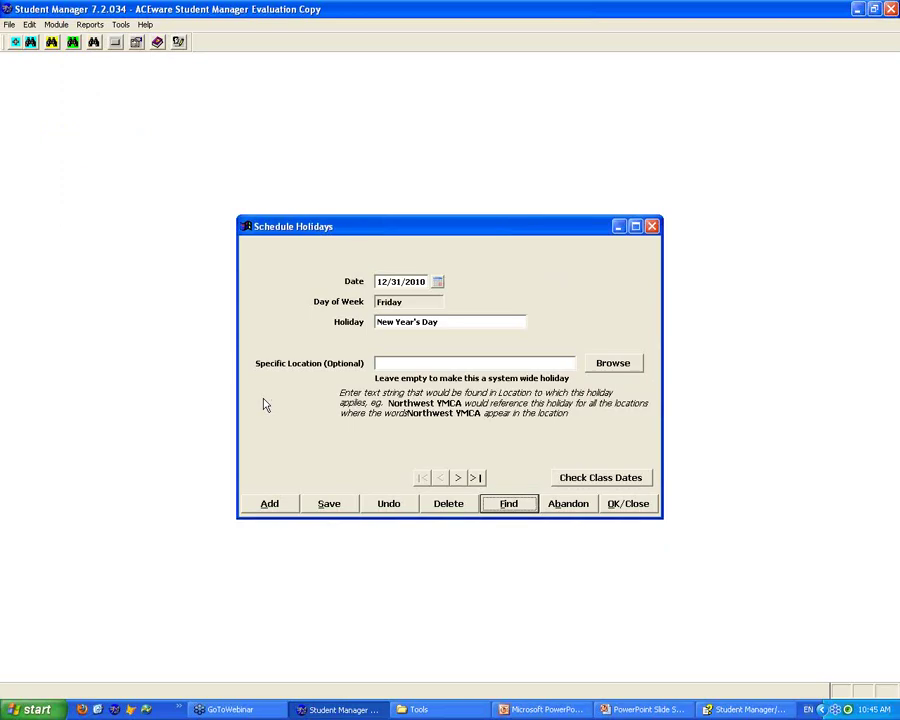
# - Run Clear Old Holidays with cutoff 12/31/08, deleting 8 dates, and reopen Find Holiday
pyautogui.click(628, 503)
pyautogui.click(57, 26)
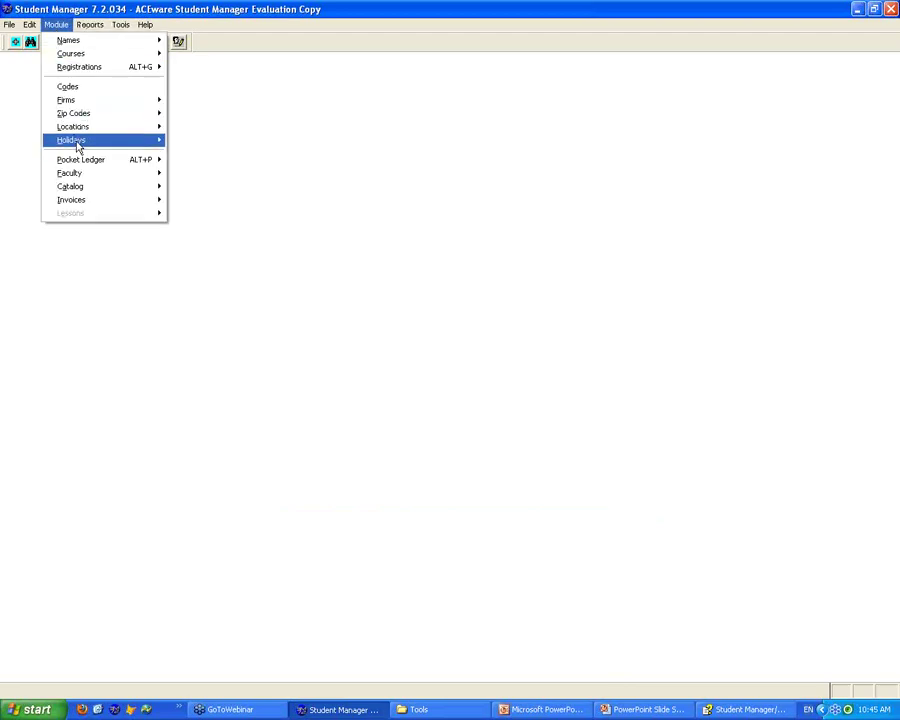
pyautogui.moveTo(77, 146)
pyautogui.click(202, 168)
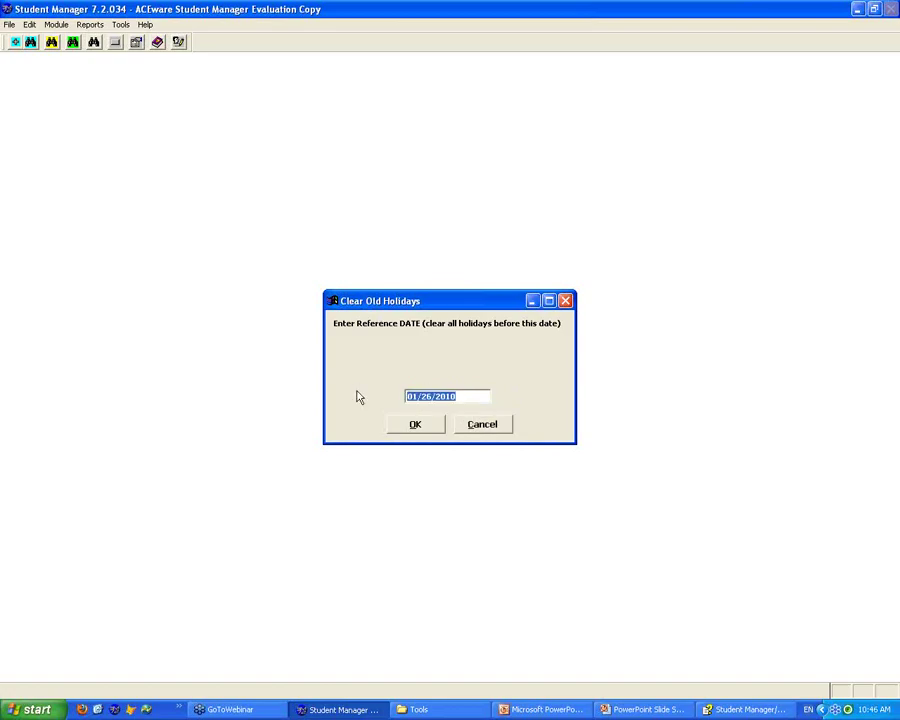
pyautogui.write('123108')
pyautogui.click(411, 424)
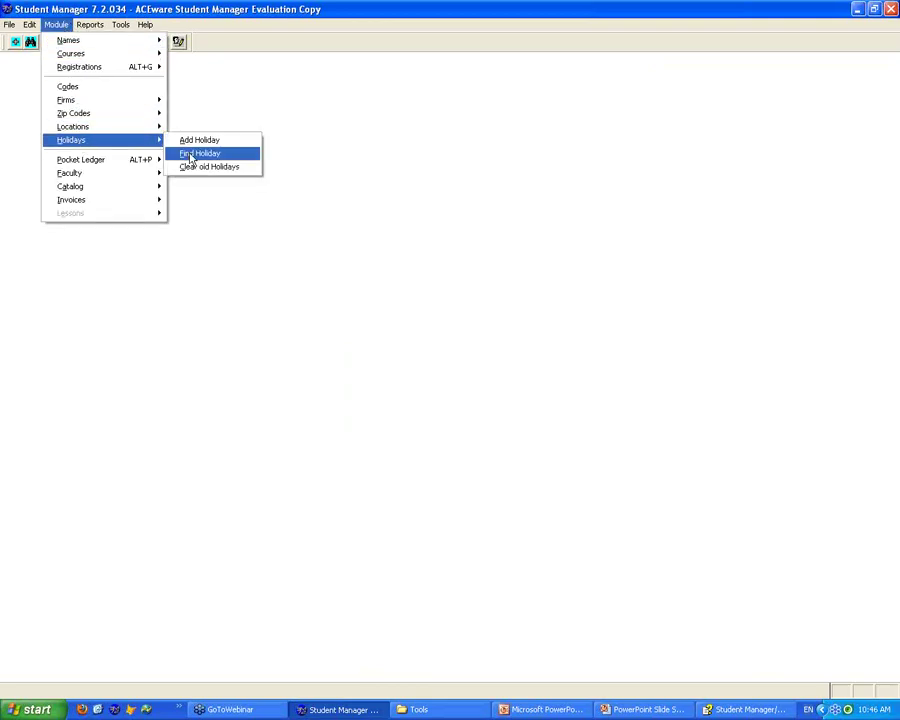
pyautogui.click(196, 155)
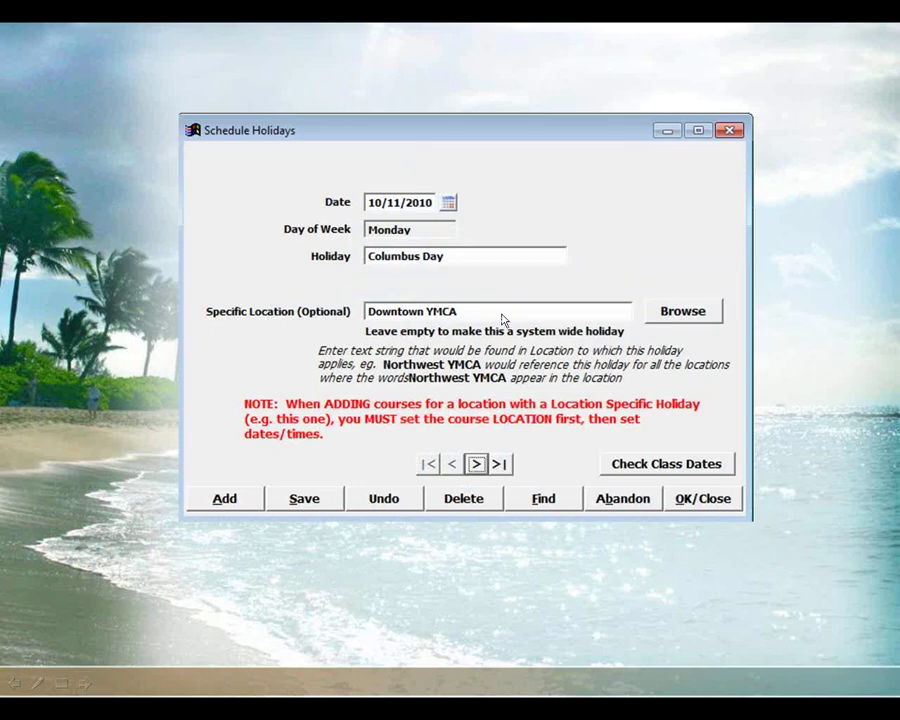
# - Exit the PowerPoint slide show using its toolbar button
pyautogui.click(87, 684)
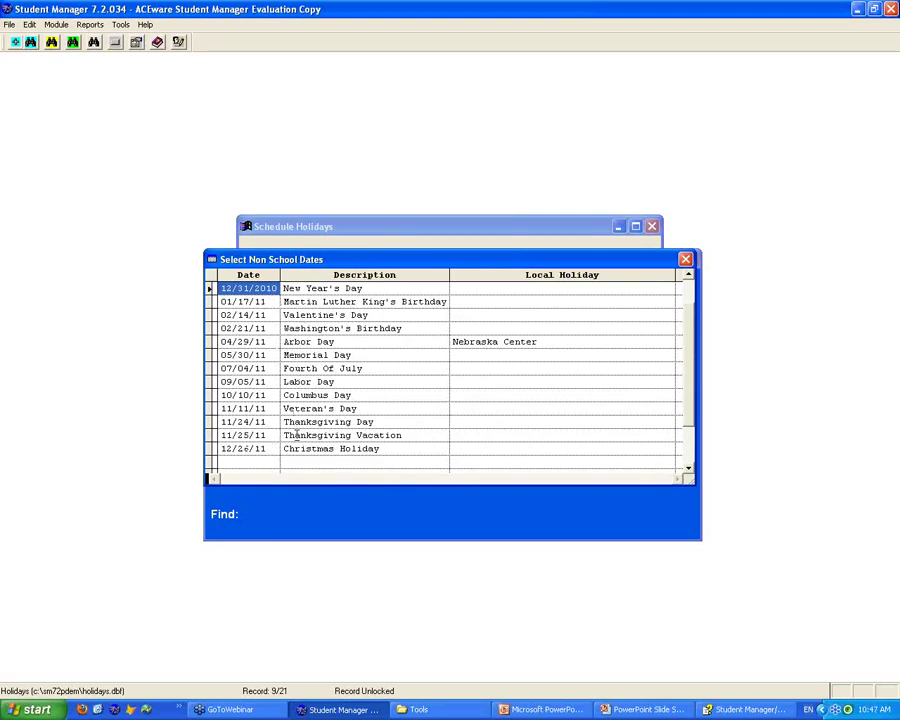
# - Select the 02/14/11 Valentine's Day date, then bring the M:\Tools folder window forward
pyautogui.click(258, 314)
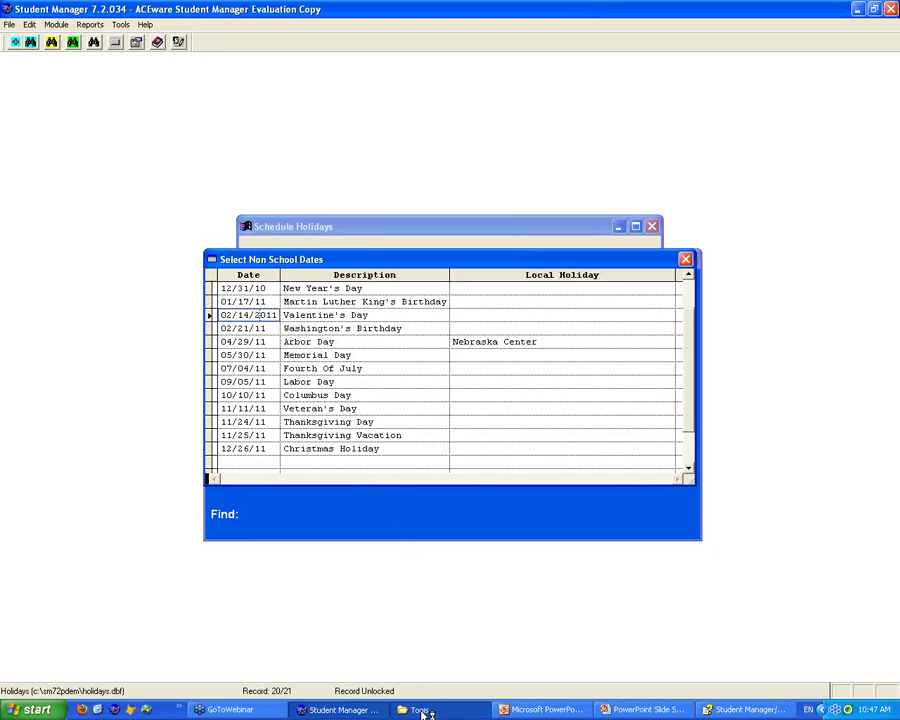
pyautogui.click(426, 712)
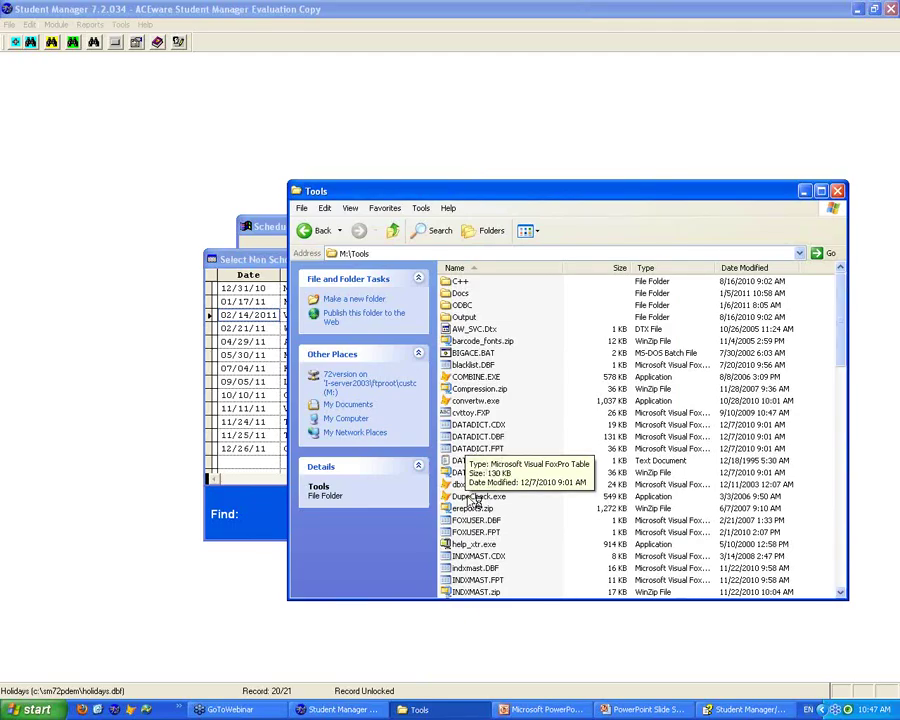
# - Bring the Select Non School Dates window back in front of Explorer
pyautogui.click(240, 421)
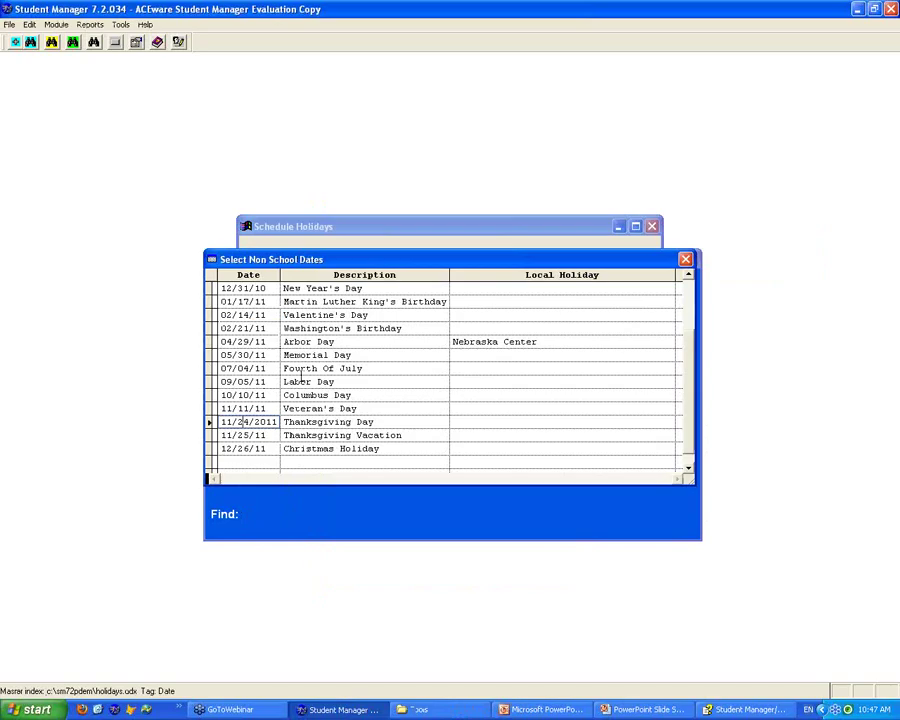
# - Sort the holiday grid by its Description column
pyautogui.click(282, 315)
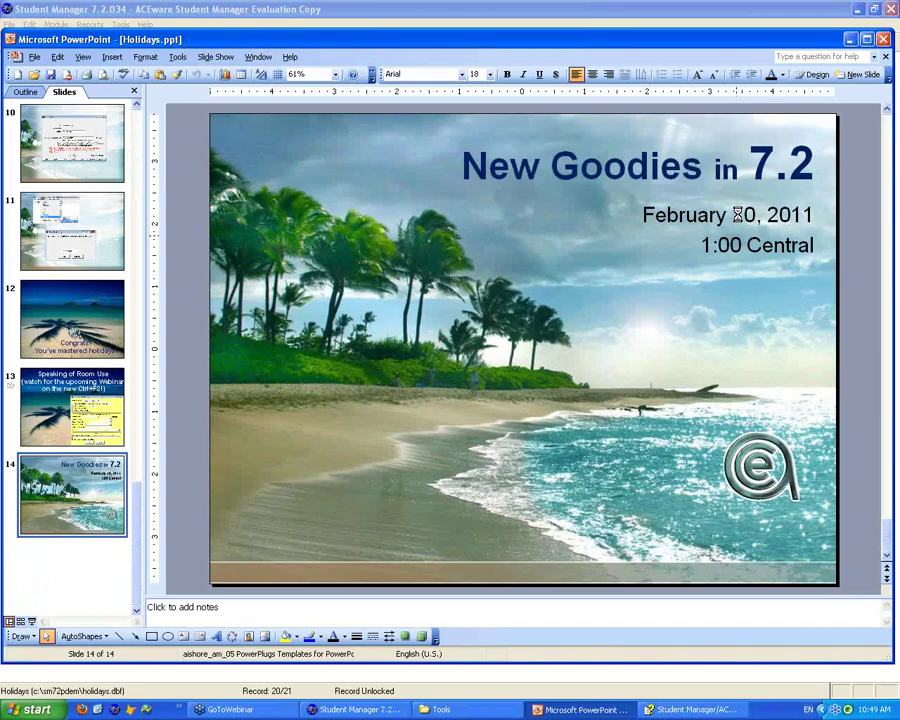
# - Change the day in slide 14's webinar date from 10 to 8
pyautogui.doubleClick(737, 214)
pyautogui.write('8')
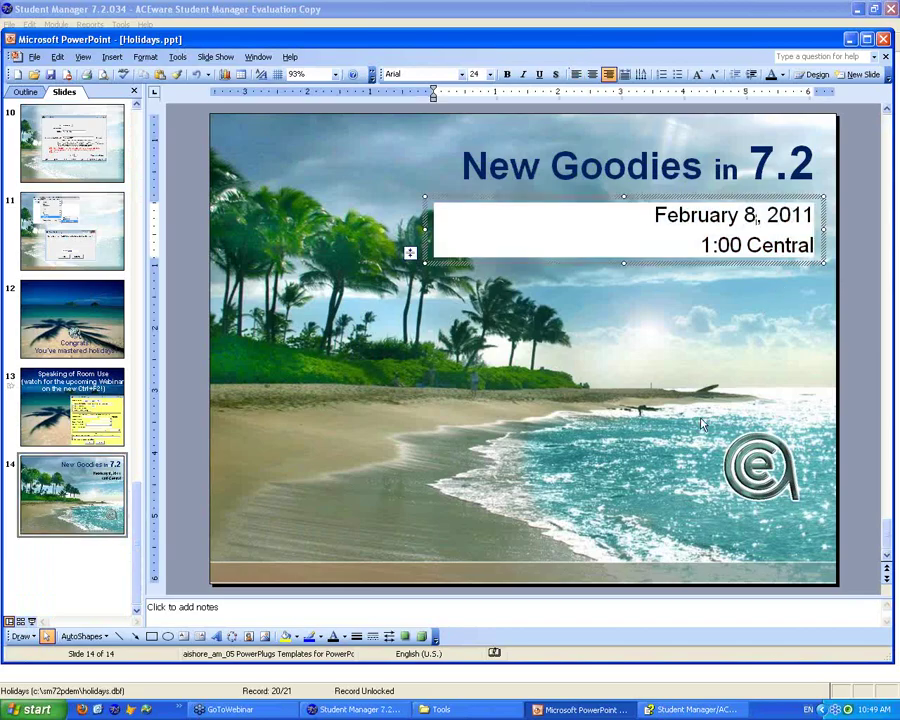